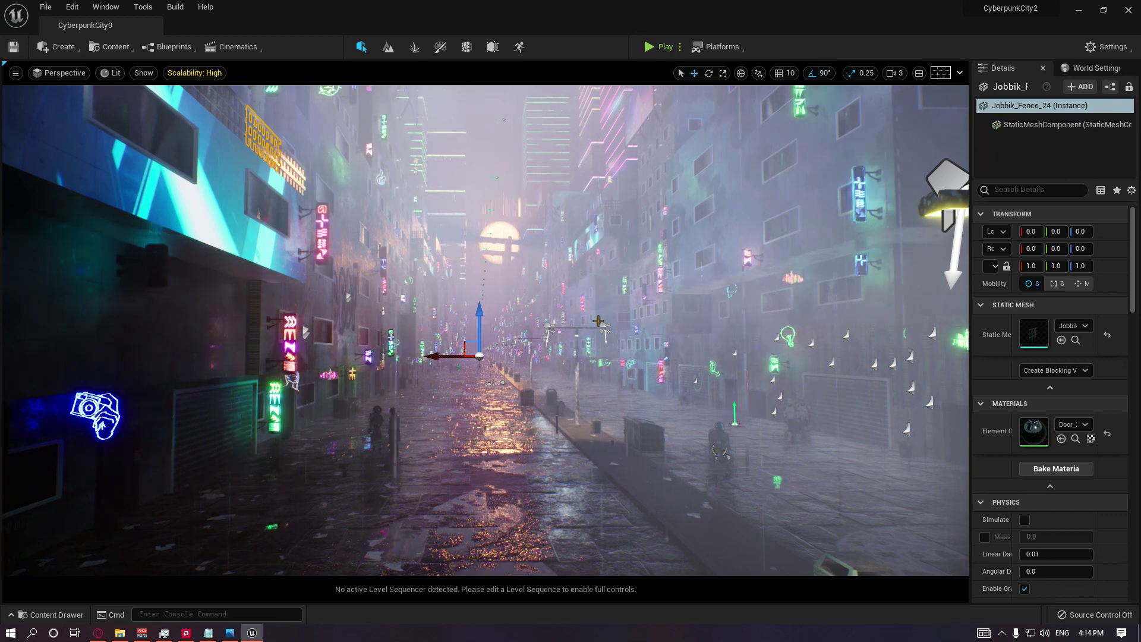
- Inspect the neon signs on the buildings along both sides of the street
right_drag(598, 321, 404, 326)
key(w)
key(s)
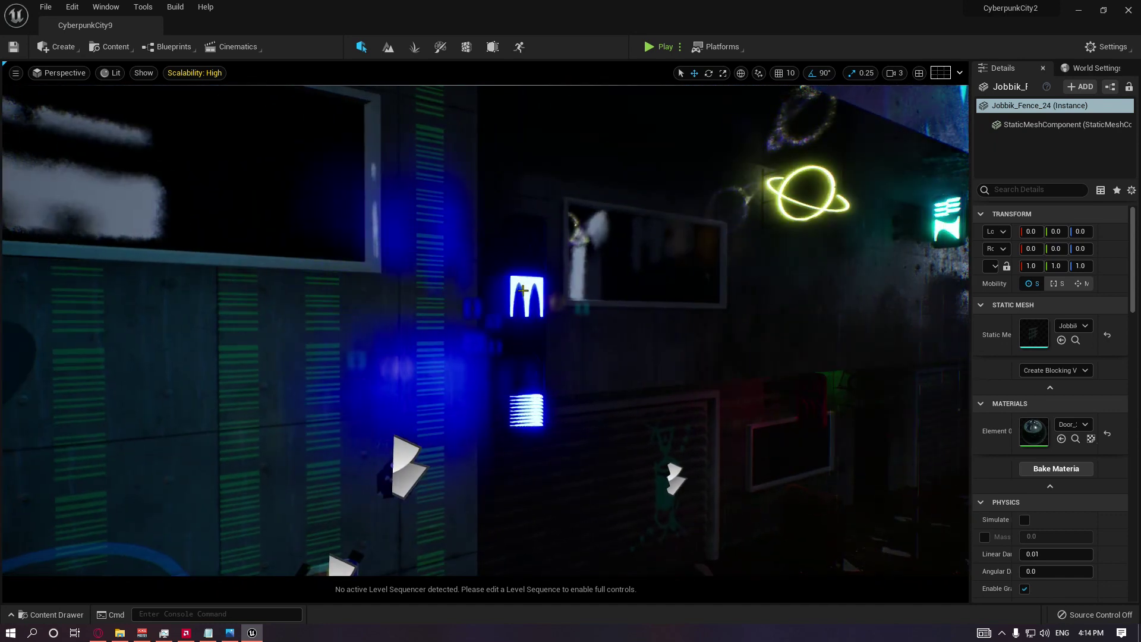
click(528, 295)
key(d)
right_drag(527, 295, 555, 323)
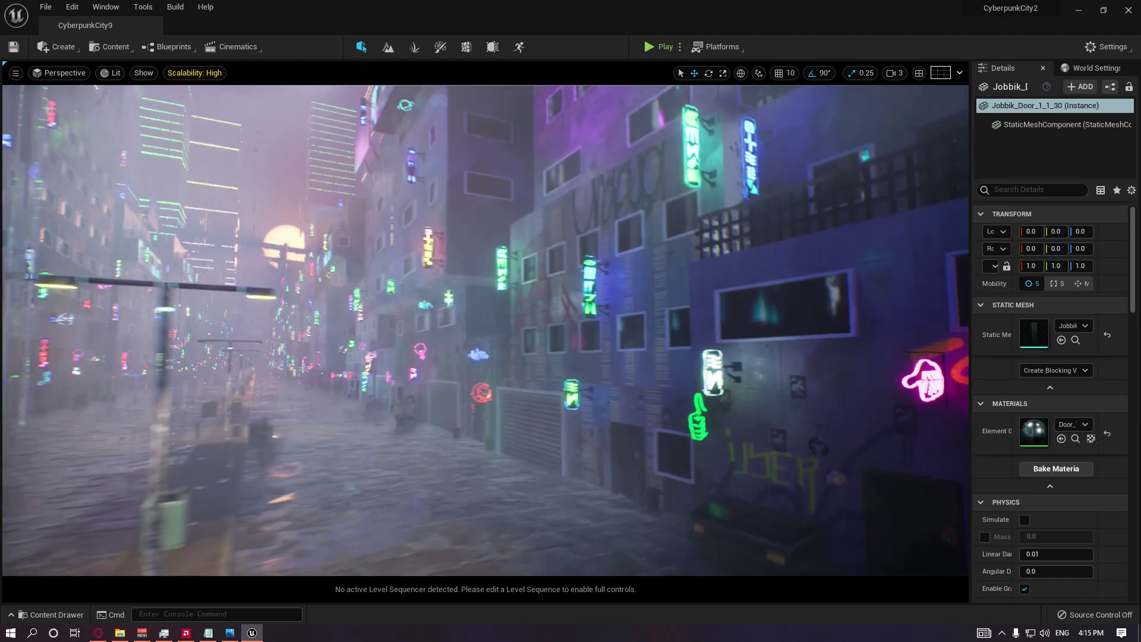
key(f)
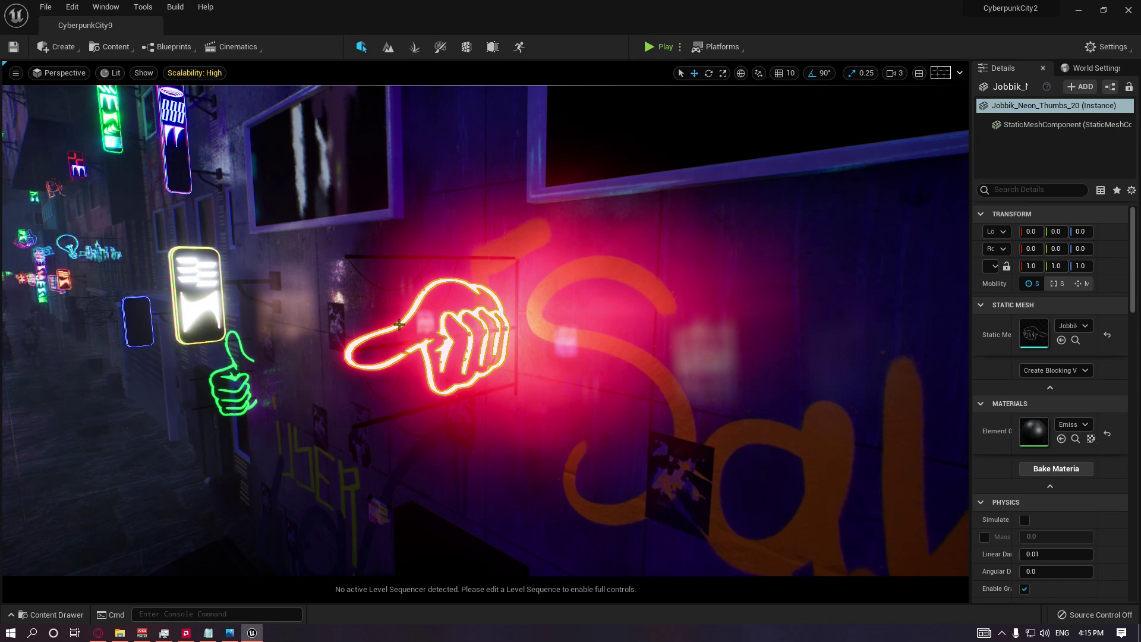
- Move the pointing-hand neon sign along the wall and up and down to test how its color responds to position
click(419, 327)
right_drag(419, 326, 490, 359)
key(w)
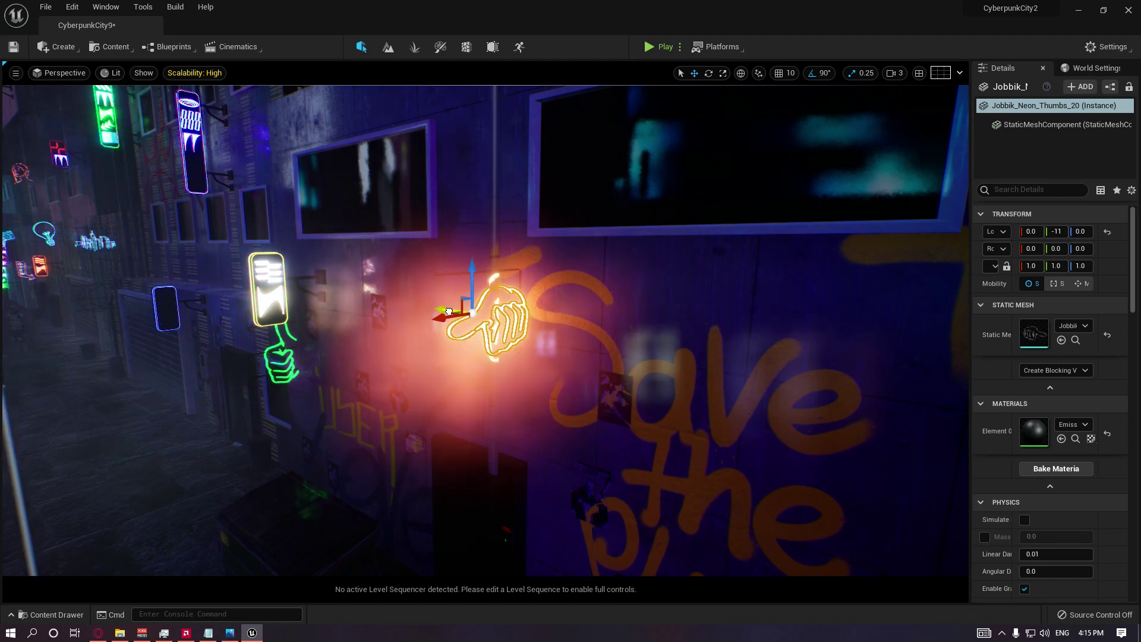
drag(449, 311, 464, 313)
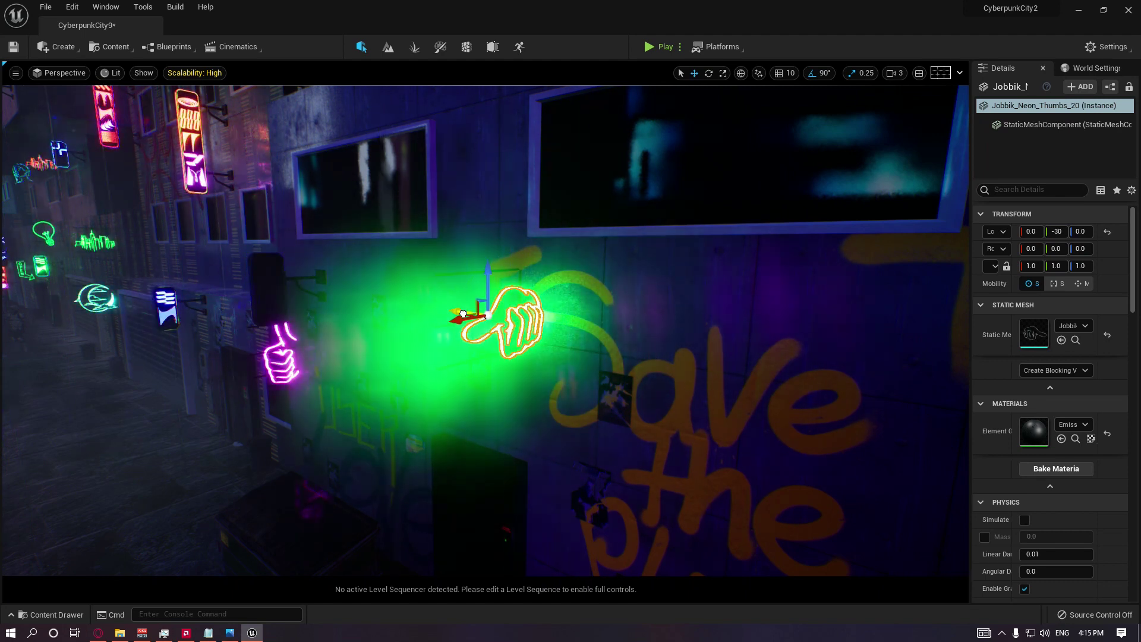
key(g)
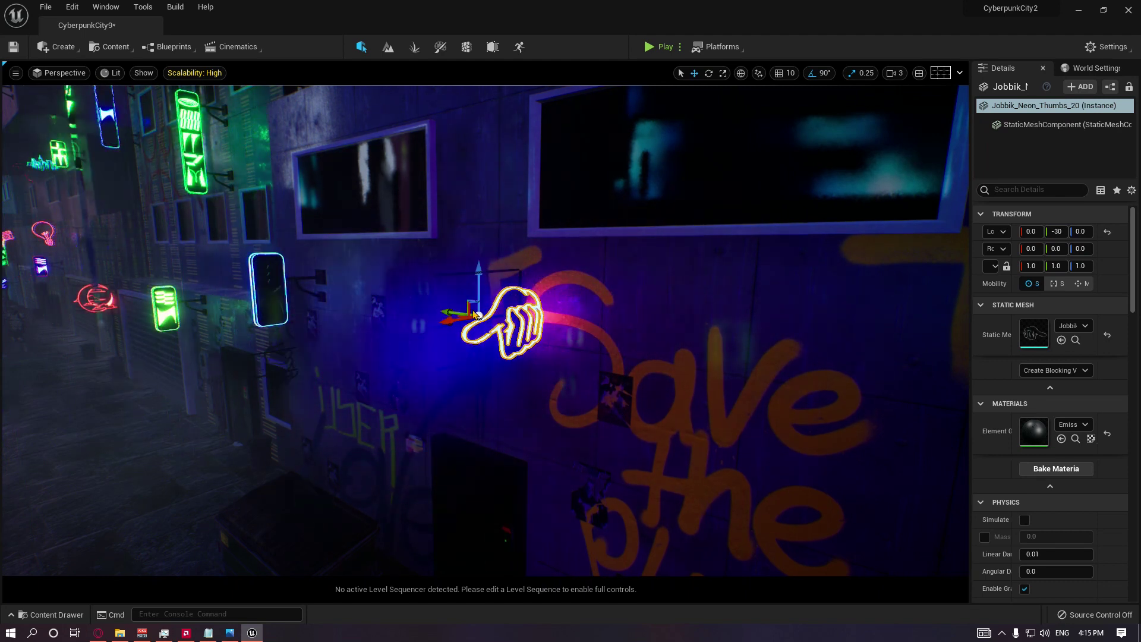
drag(456, 311, 450, 310)
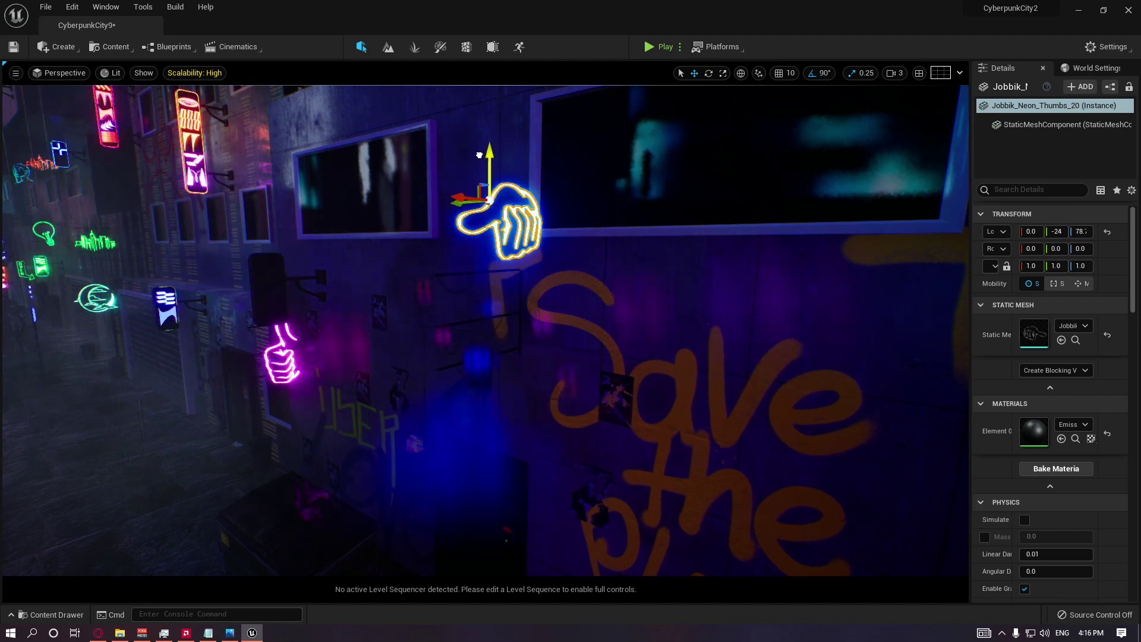
drag(479, 155, 495, 283)
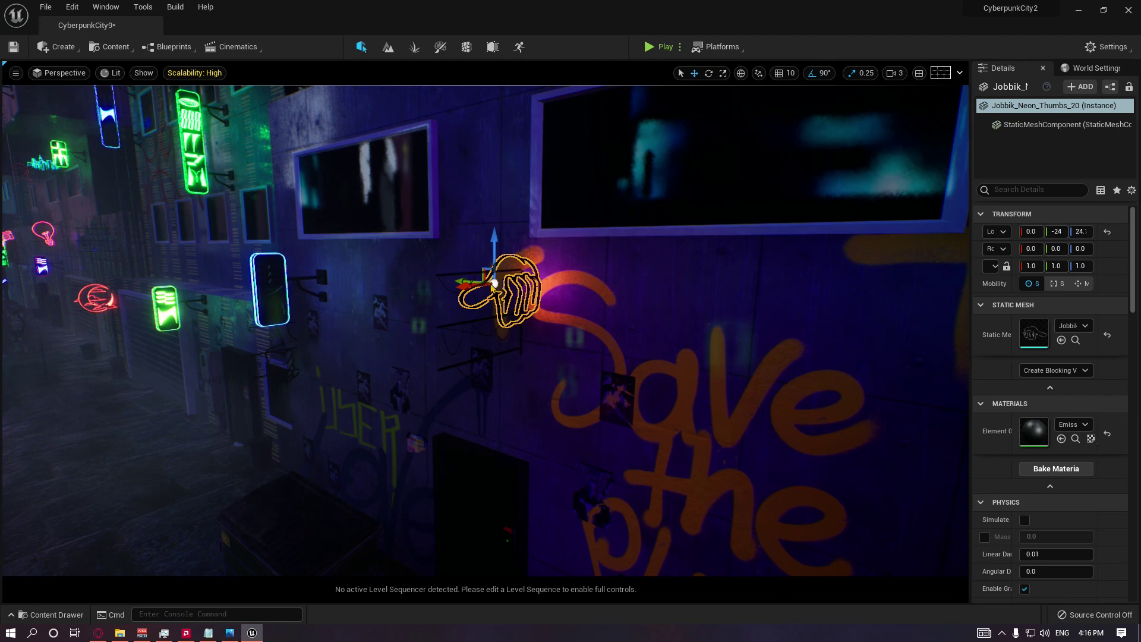
drag(418, 294, 330, 307)
- Undo all the moves of the pointing-hand neon sign
right_drag(329, 307, 357, 351)
key(ctrl+z)
key(ctrl+z)
key(ctrl+z)
key(ctrl+z)
right_drag(267, 324, 267, 324)
key(ctrl+z)
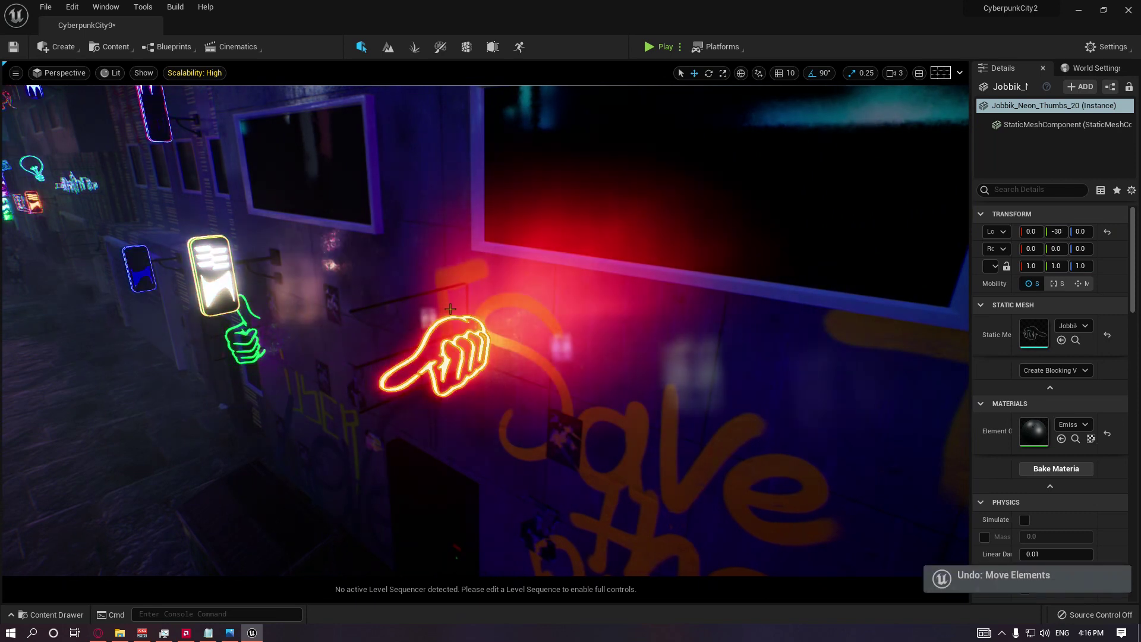
right_drag(450, 308, 450, 308)
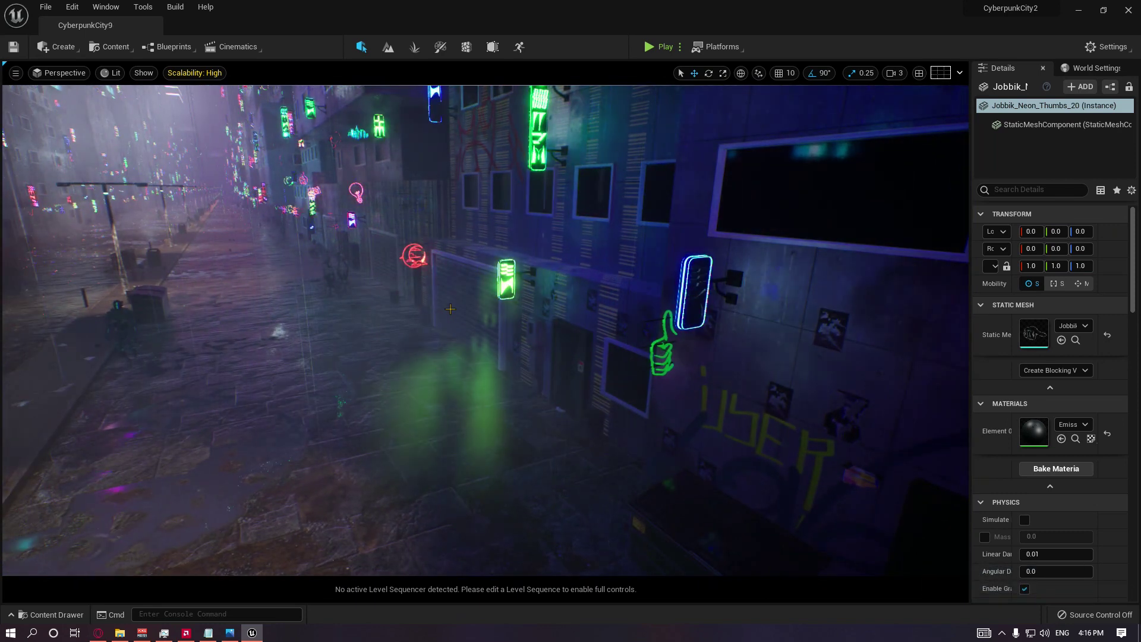
right_drag(450, 308, 475, 308)
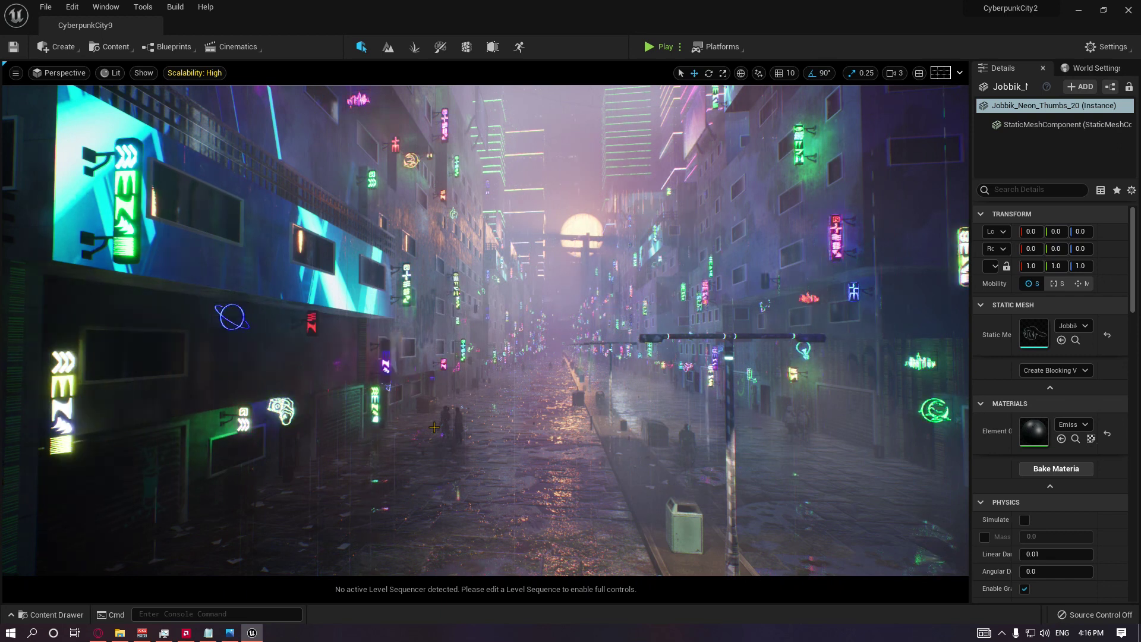
- Open the Emission material and rearrange the Object Position, Multiply and Time nodes in its graph
click(52, 614)
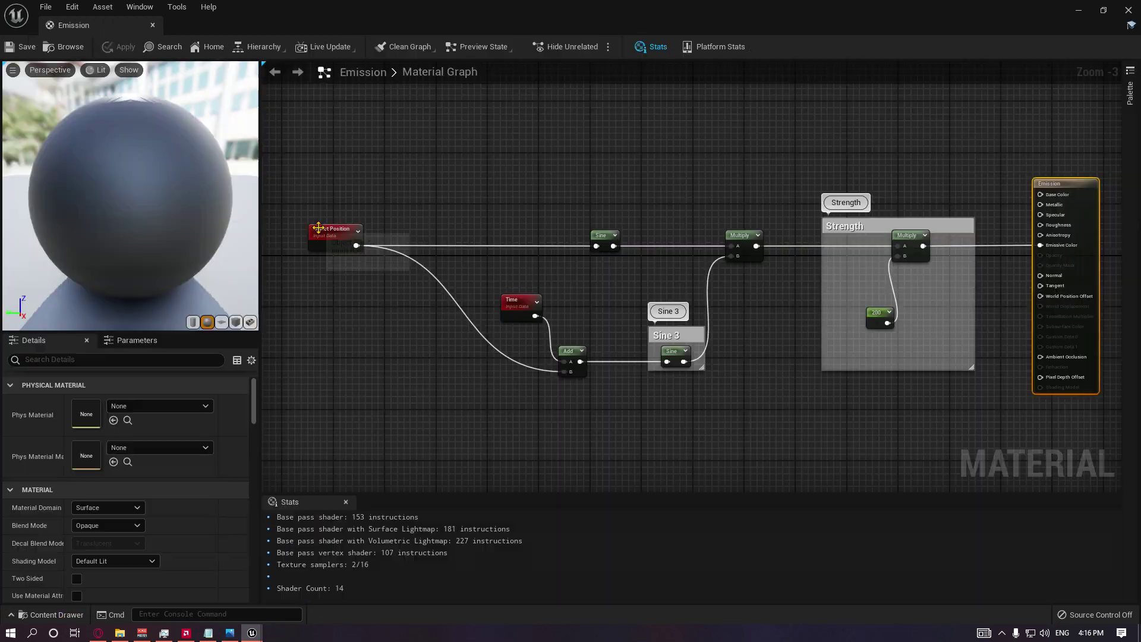
drag(322, 230, 347, 234)
click(606, 236)
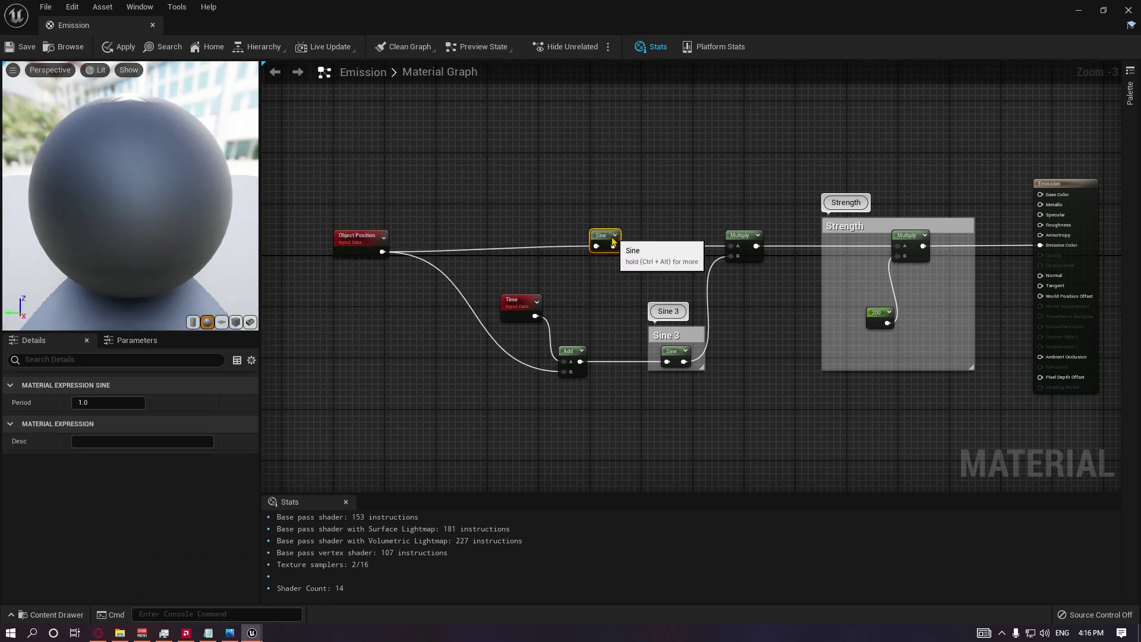
right_drag(619, 210, 554, 209)
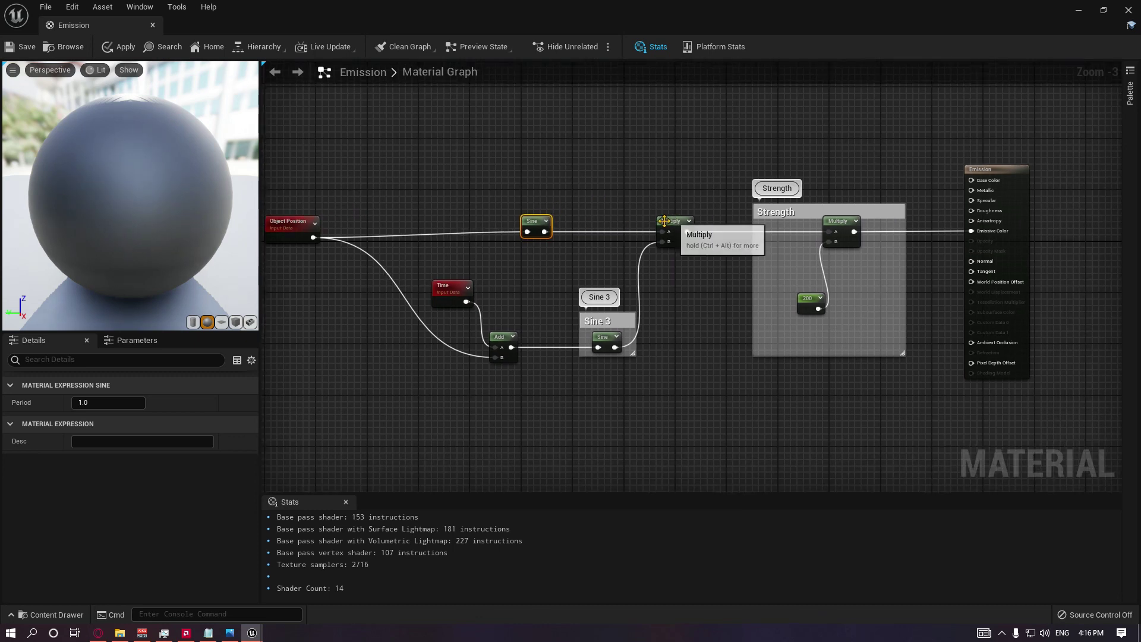
drag(689, 238, 708, 238)
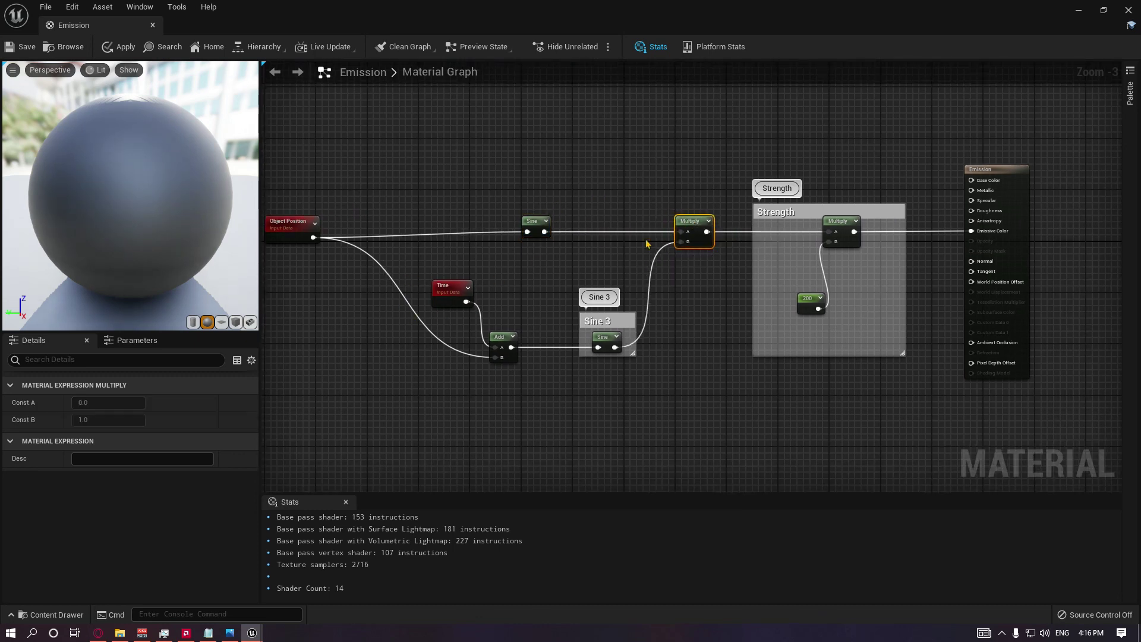
drag(284, 231, 310, 223)
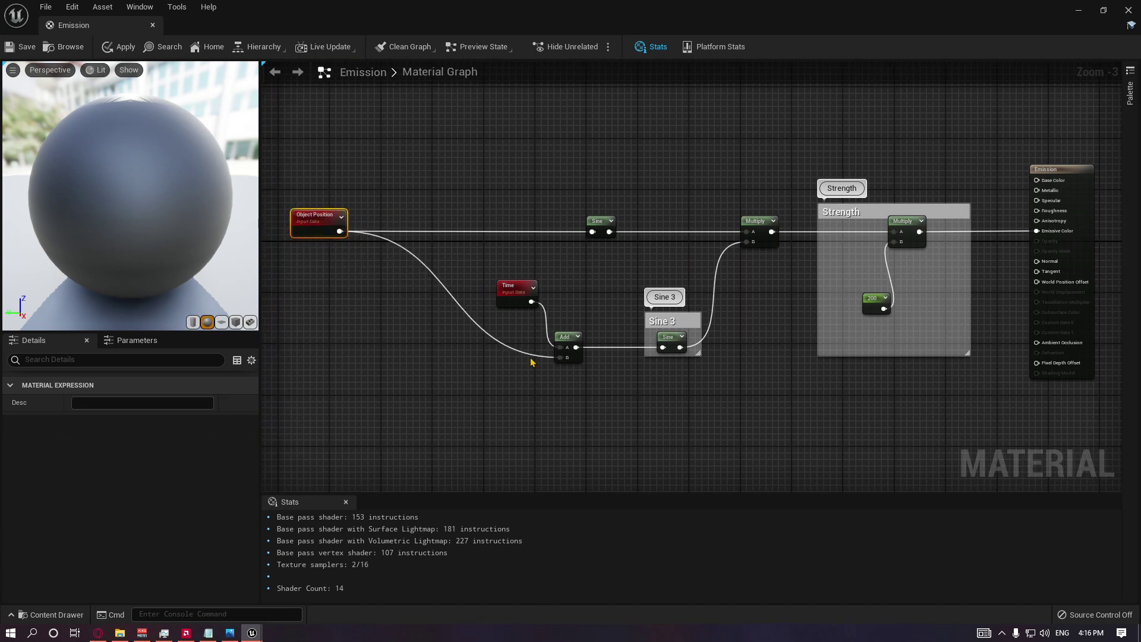
drag(513, 288, 494, 276)
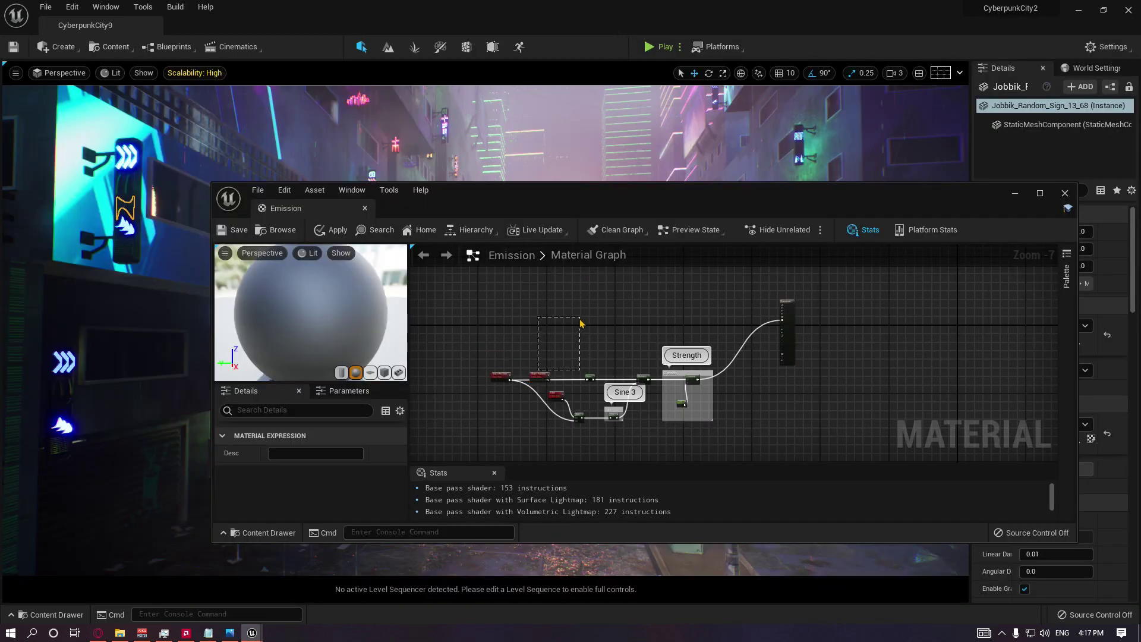
- Place the duplicate Object Position node above the network, connect it directly to Emissive Color, and apply the material
drag(580, 323, 579, 327)
drag(545, 377, 610, 305)
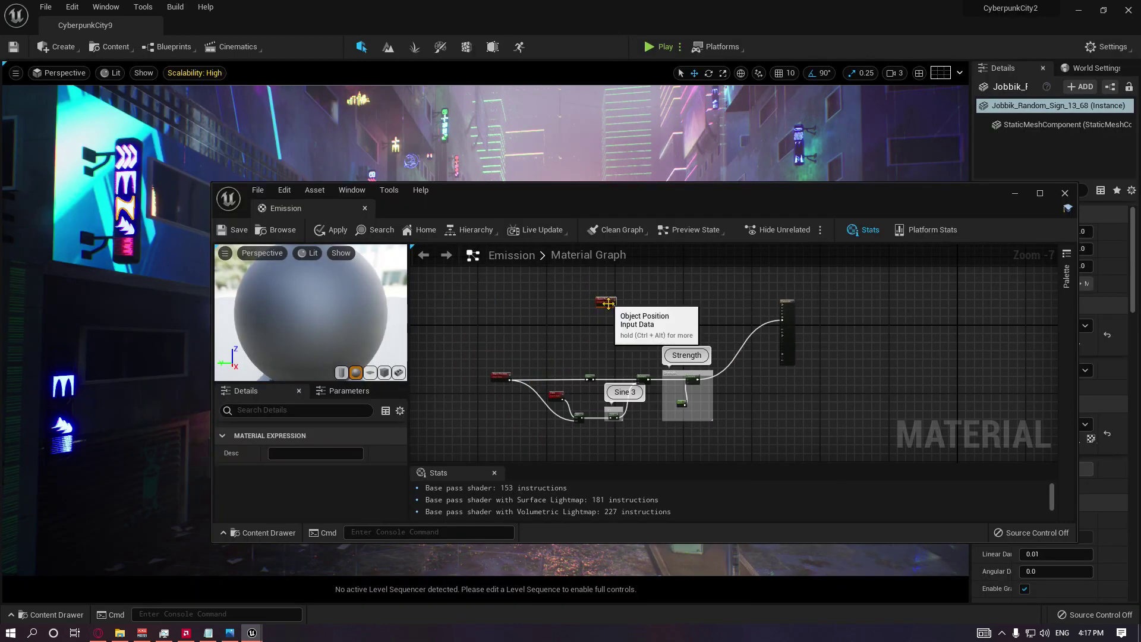
scroll(610, 305, up, 2)
right_drag(604, 307, 569, 313)
drag(570, 314, 819, 347)
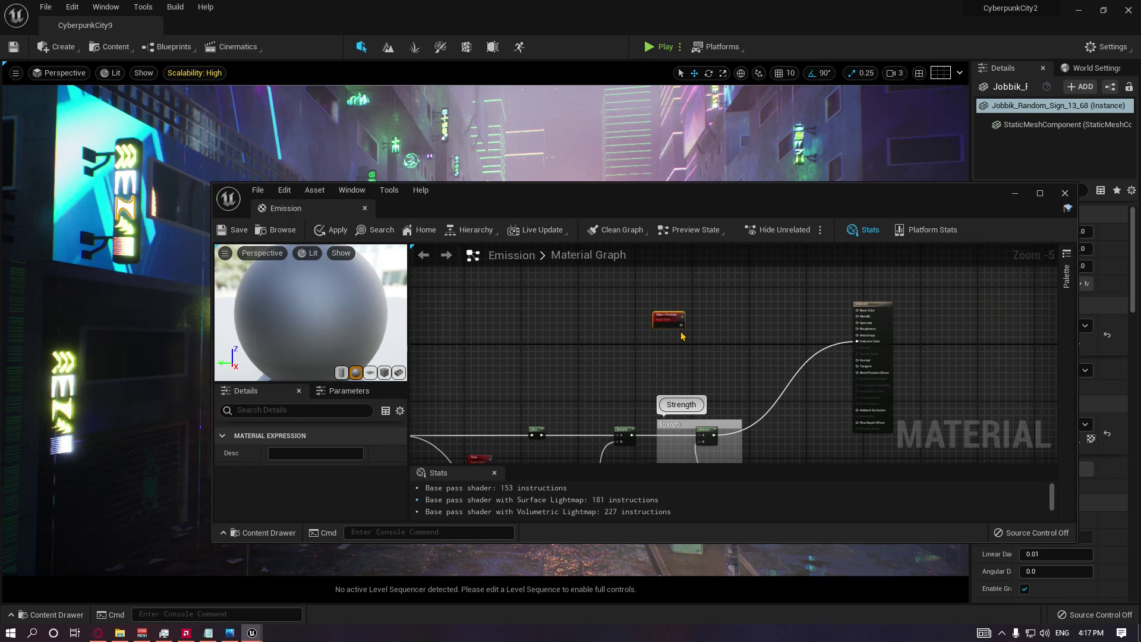
drag(681, 325, 856, 342)
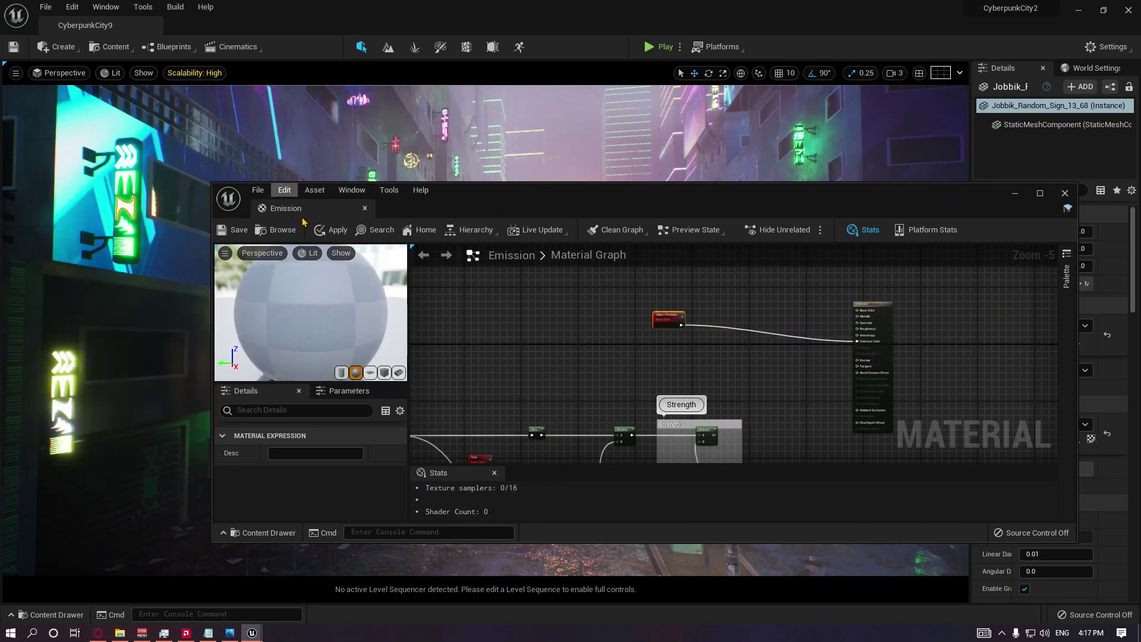
click(337, 229)
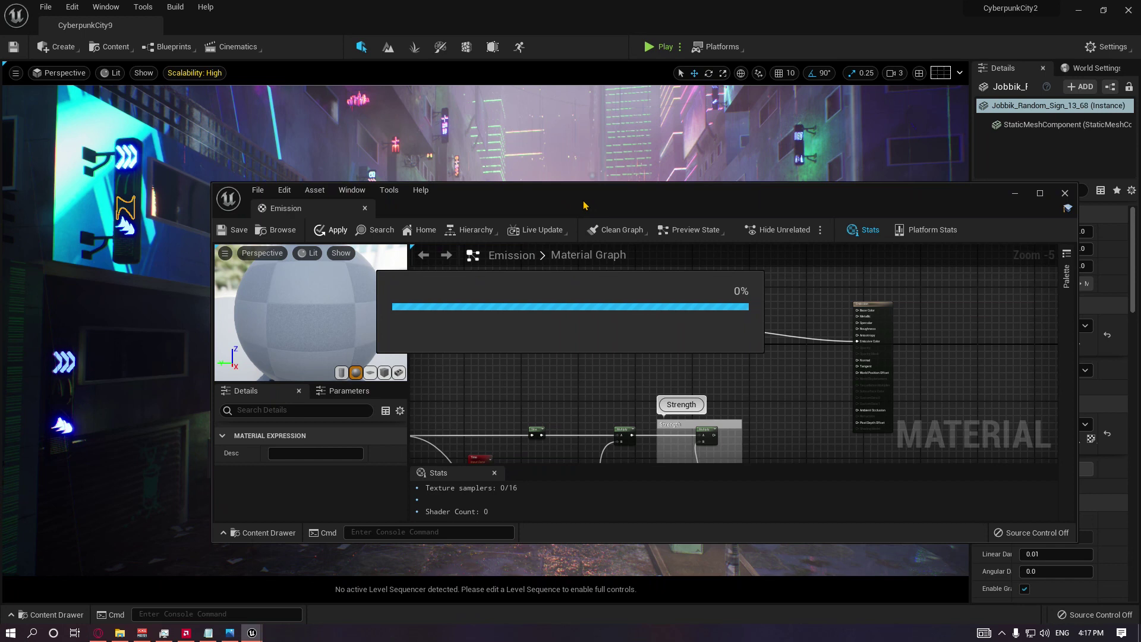
- Move the material editor window aside and examine how the street signs look with the raw object position as emission
right_click(592, 161)
drag(843, 199, 944, 401)
right_drag(728, 295, 728, 387)
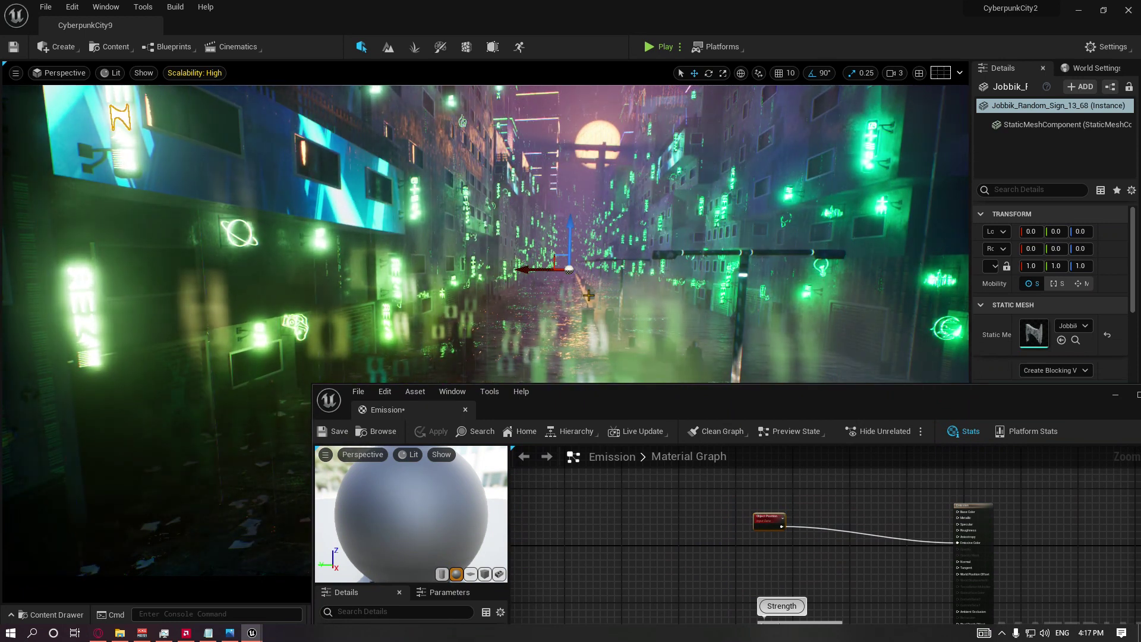
right_drag(567, 276, 643, 344)
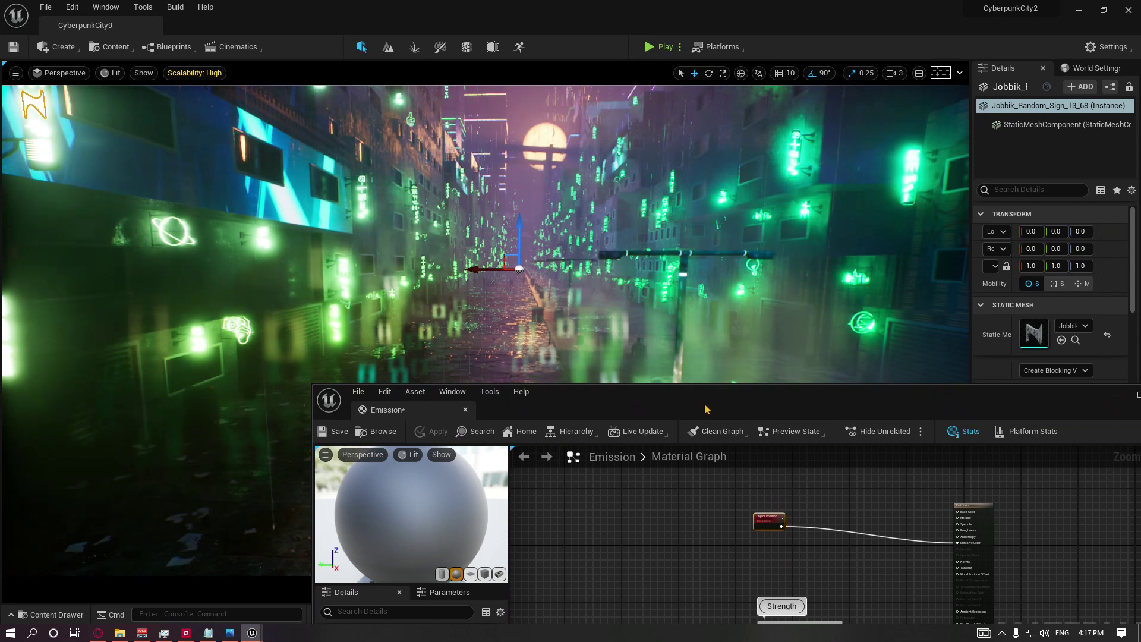
- Copy the Sine node, insert the copy between the duplicate Object Position node and Emissive Color, and apply the material
drag(705, 408, 647, 231)
right_drag(663, 385, 620, 402)
click(602, 411)
key(ctrl+c)
key(ctrl+v)
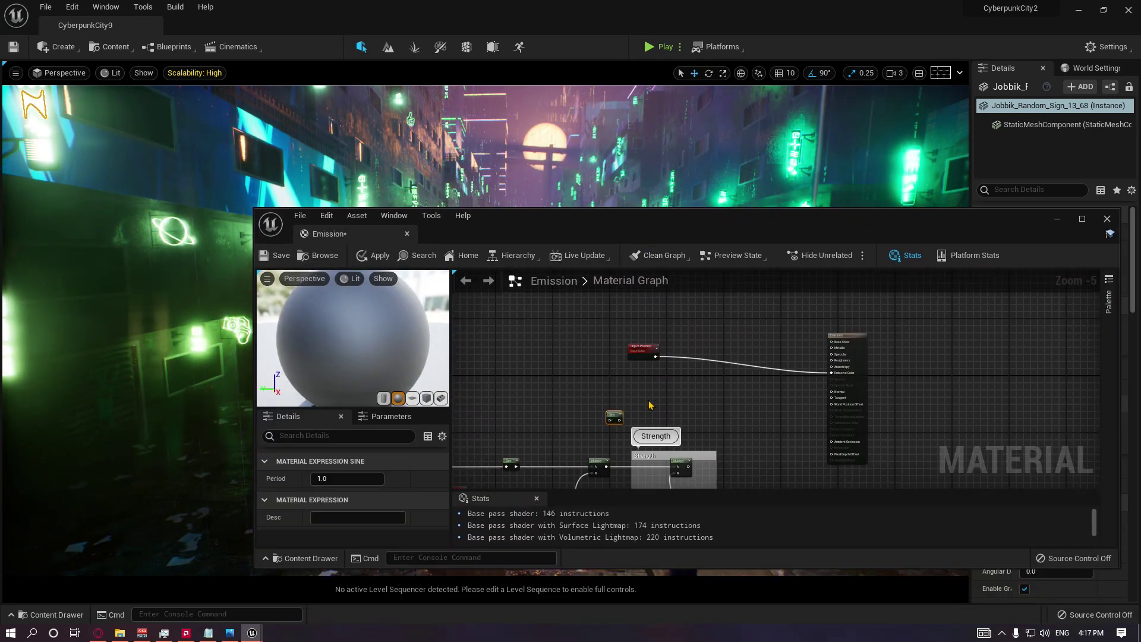
drag(615, 415, 840, 375)
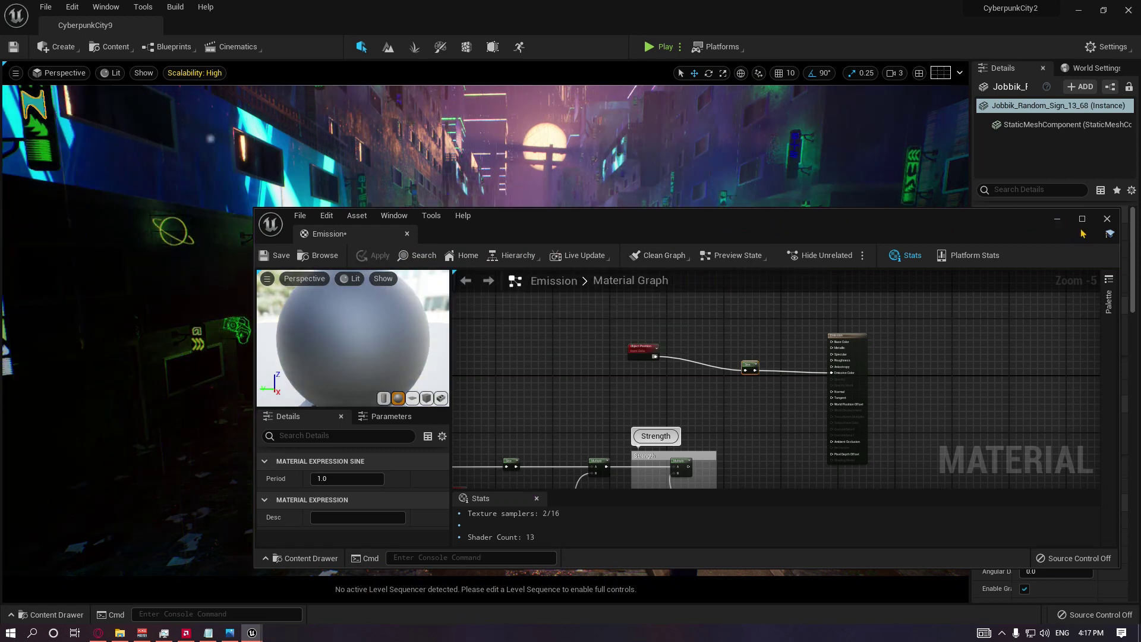
- Minimize the material editor and examine the sign colors along the street with the Sine node in place
click(1058, 219)
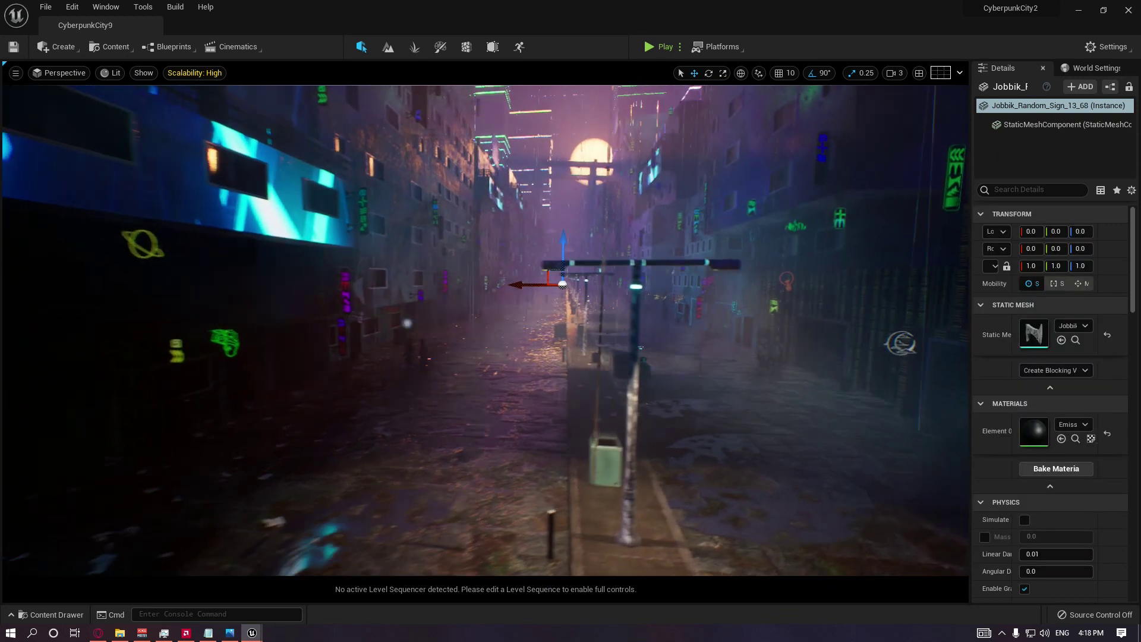
key(d)
right_drag(485, 330, 517, 310)
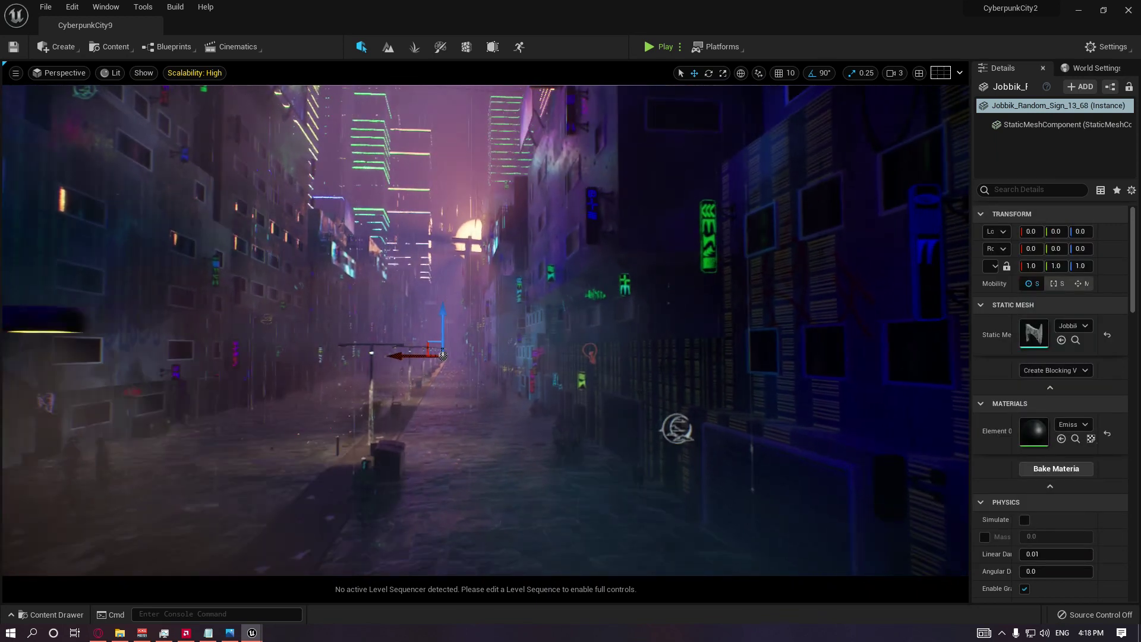
key(w)
right_drag(626, 237, 725, 359)
key(d)
key(a)
- Return to the Emission material graph and reposition the Time and Add nodes before the Sine 3 comment
key(alt+Tab)
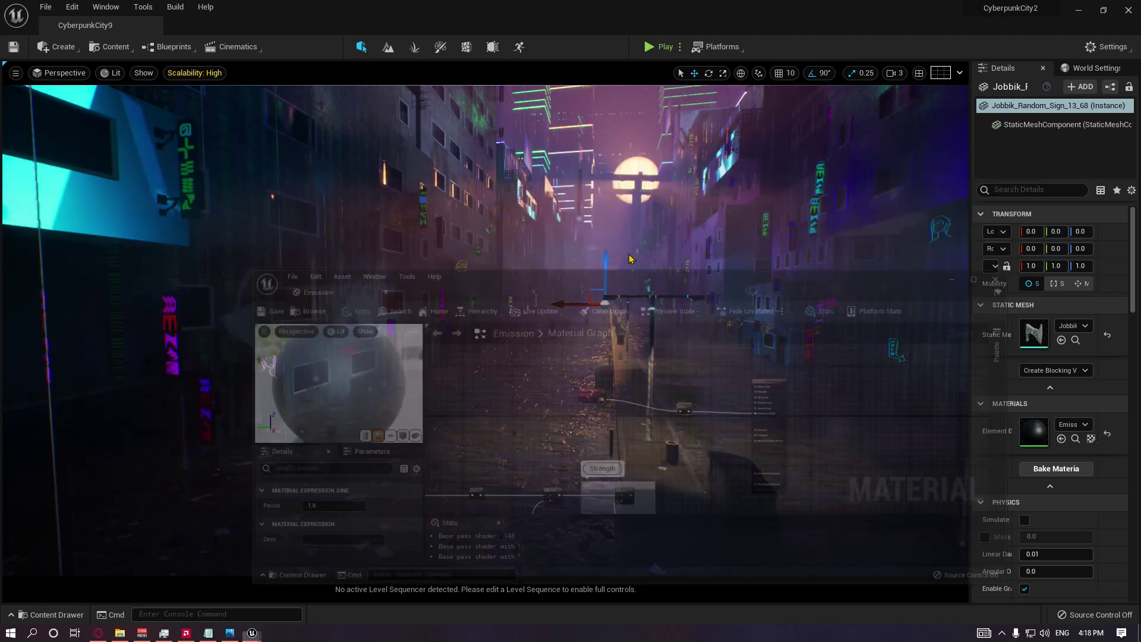
right_drag(606, 362, 683, 286)
right_drag(600, 331, 676, 318)
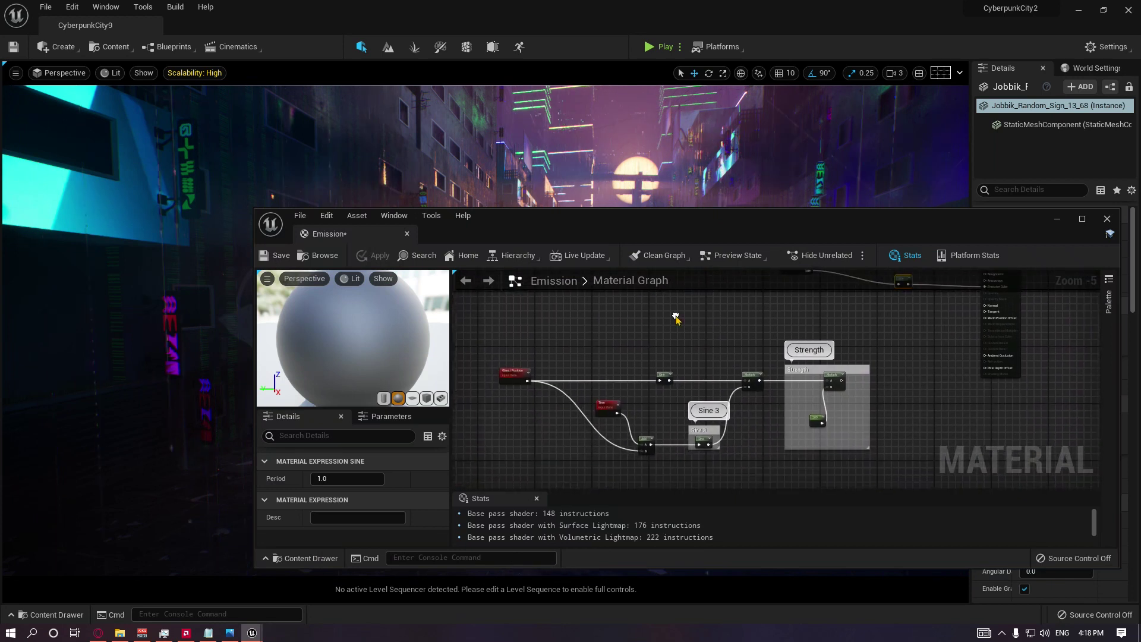
drag(634, 467, 638, 442)
right_drag(620, 303, 603, 365)
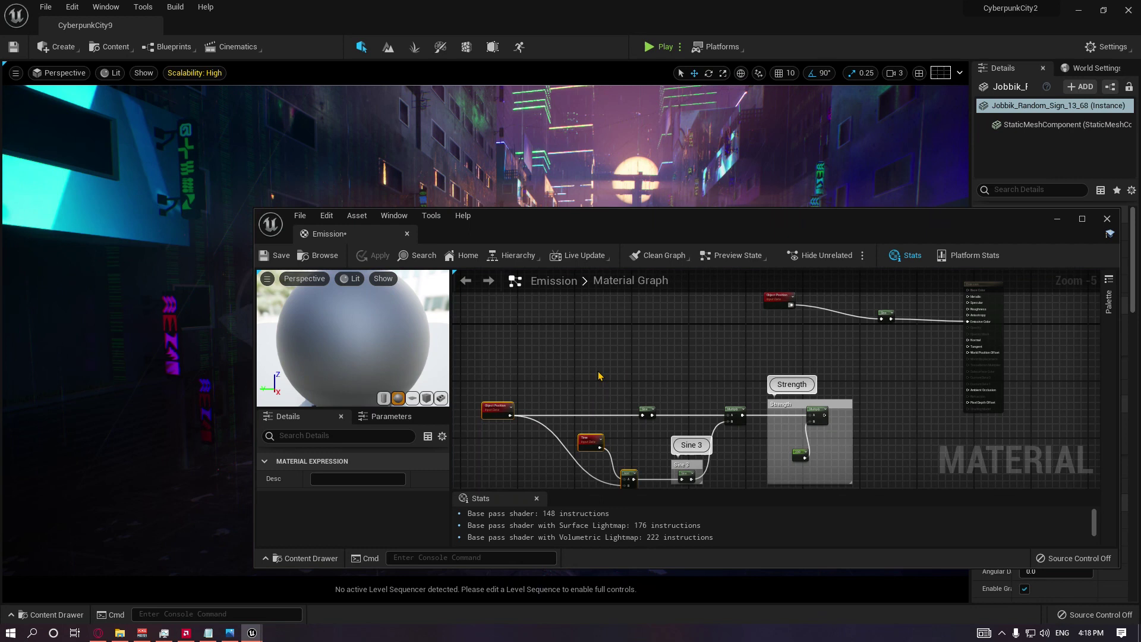
scroll(599, 376, up, 3)
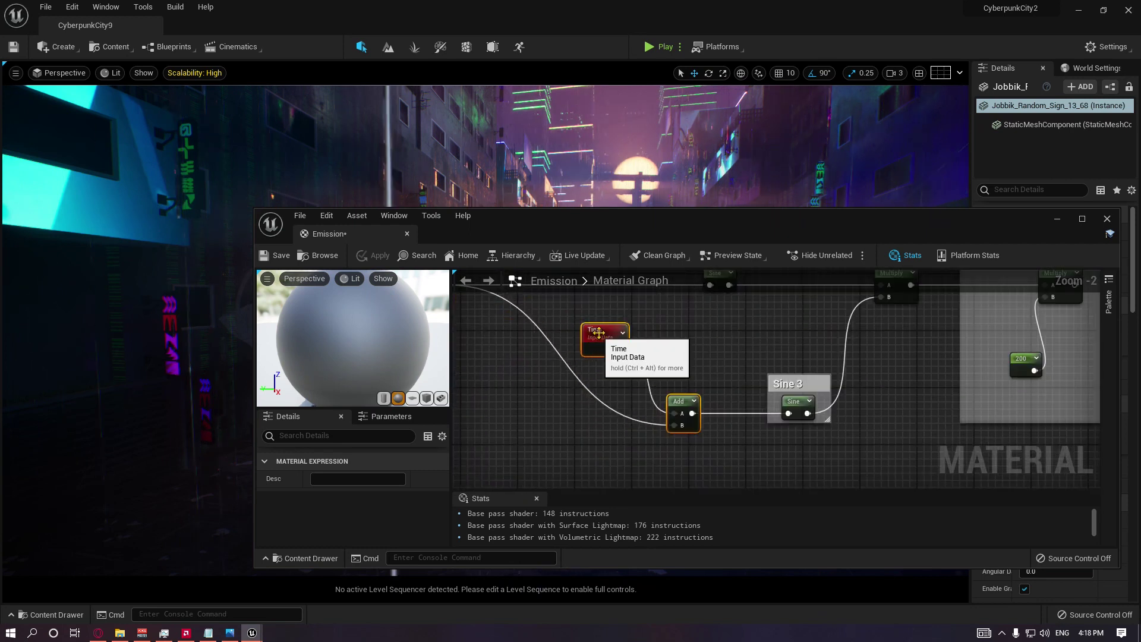
drag(598, 333, 604, 333)
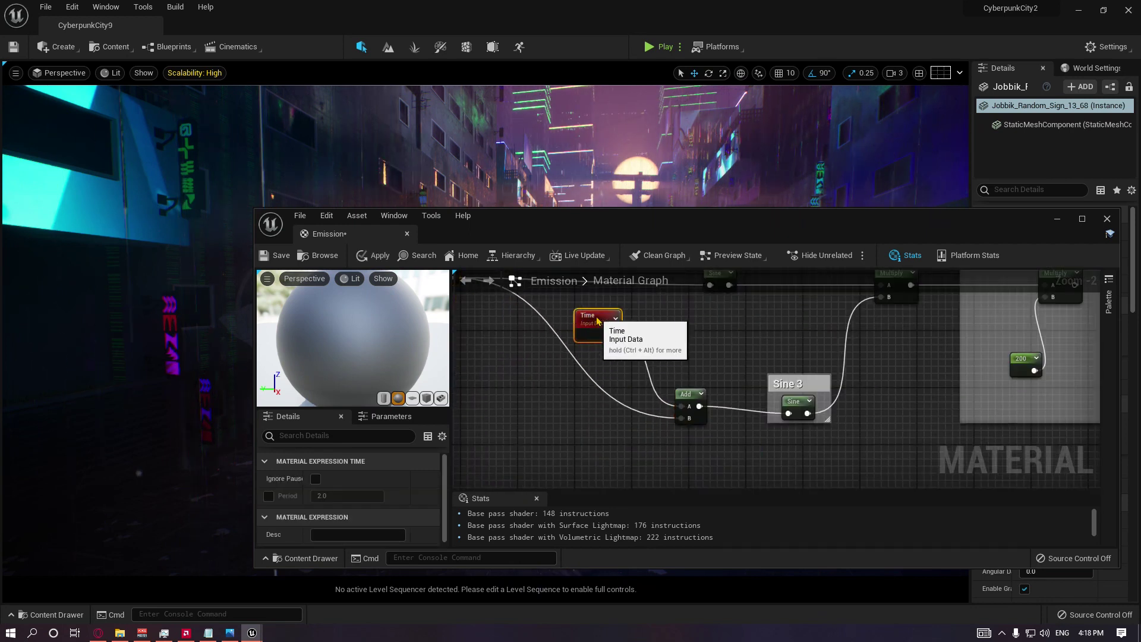
- Delete the duplicate Object Position node and the copied Sine node that feed Emissive Color
scroll(557, 381, down, 2)
right_drag(563, 381, 580, 382)
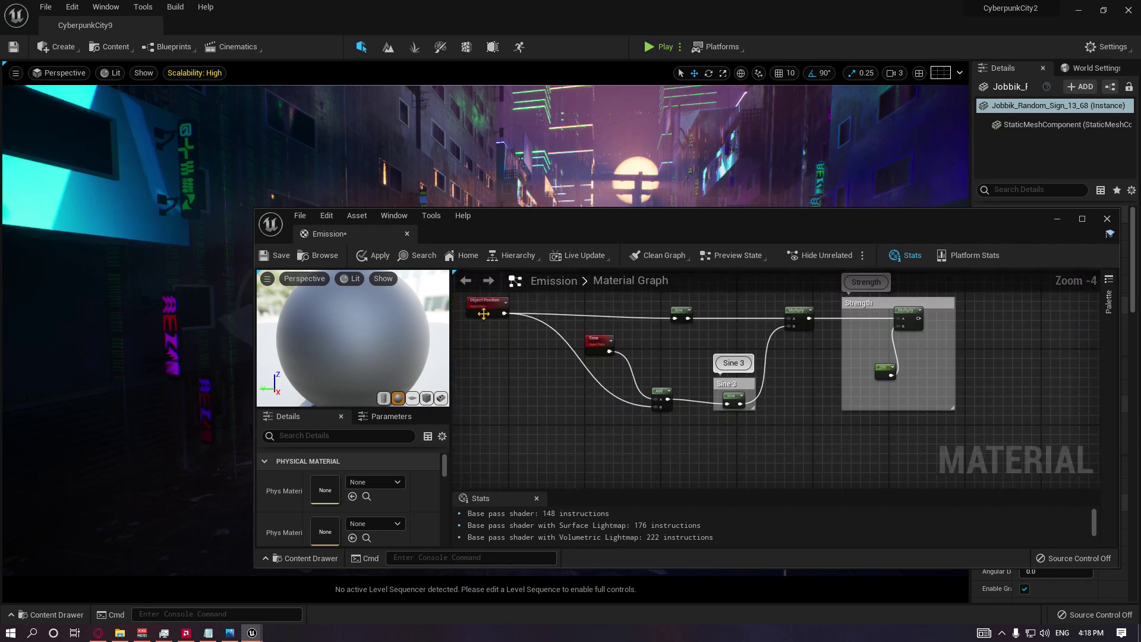
drag(480, 311, 523, 361)
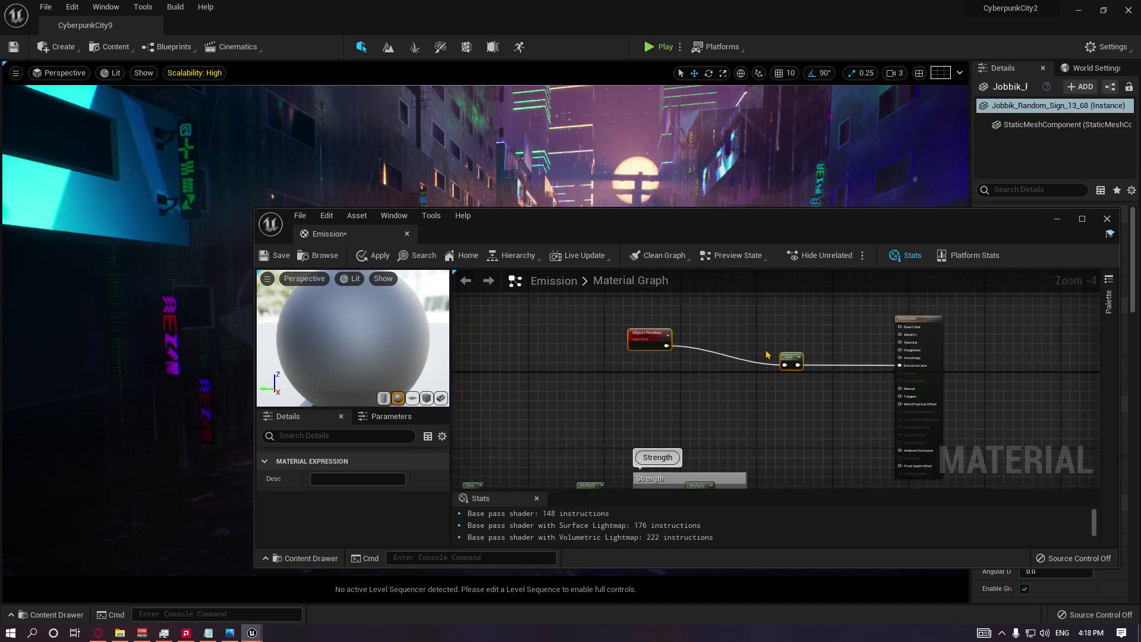
key(Delete)
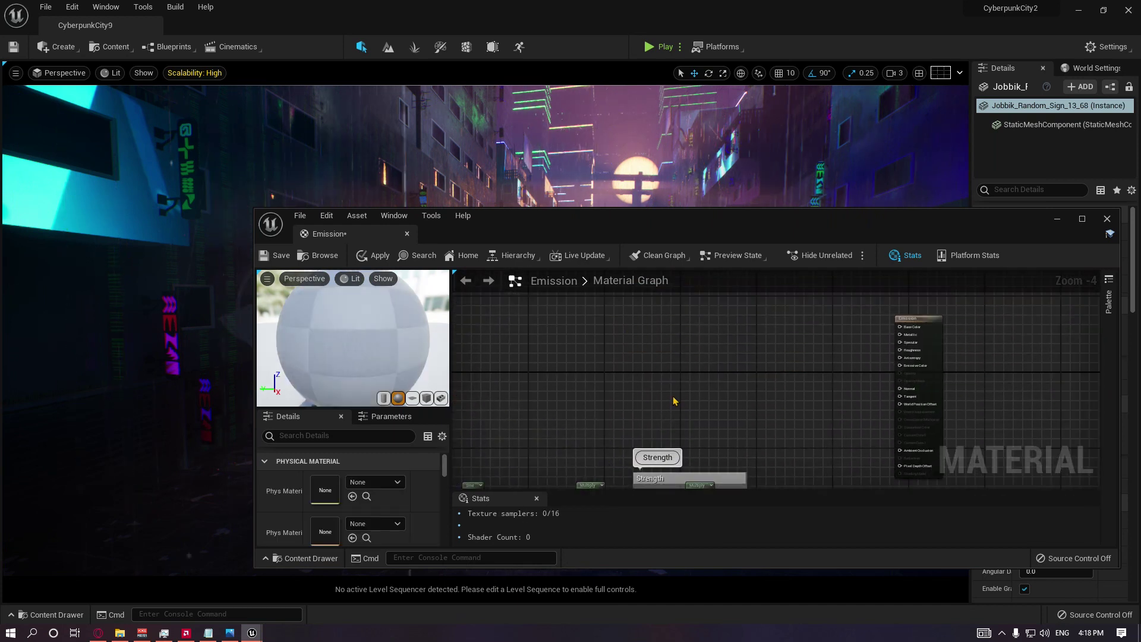
- Connect the first Multiply node's output directly to Emissive Color, apply the material, and view the signs along the street
right_drag(675, 393, 715, 334)
drag(640, 433, 943, 306)
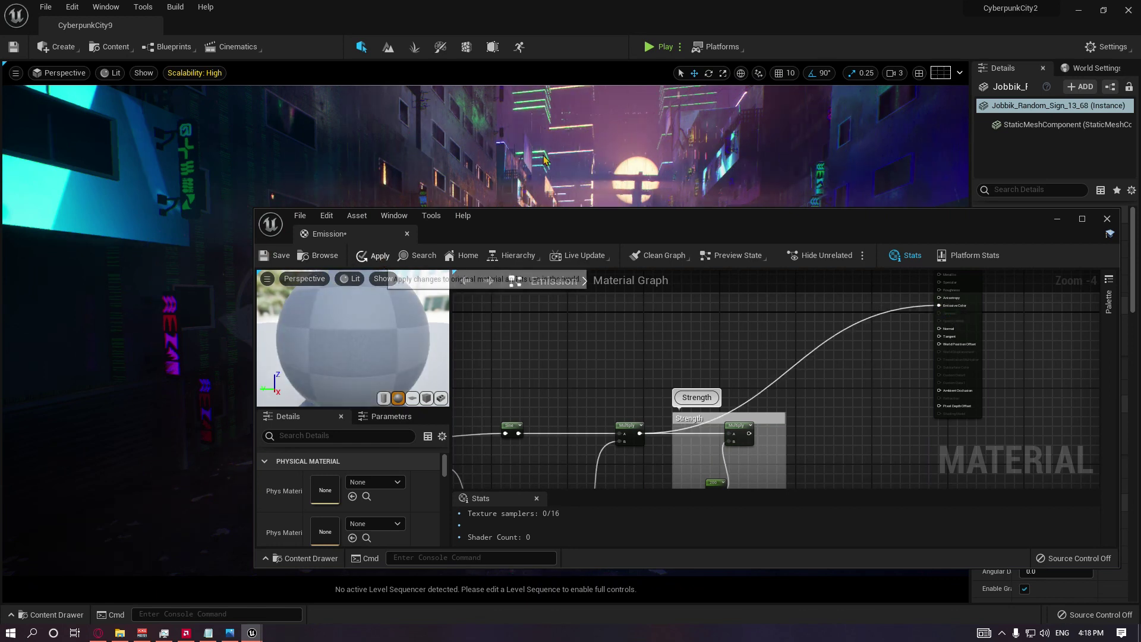
click(375, 260)
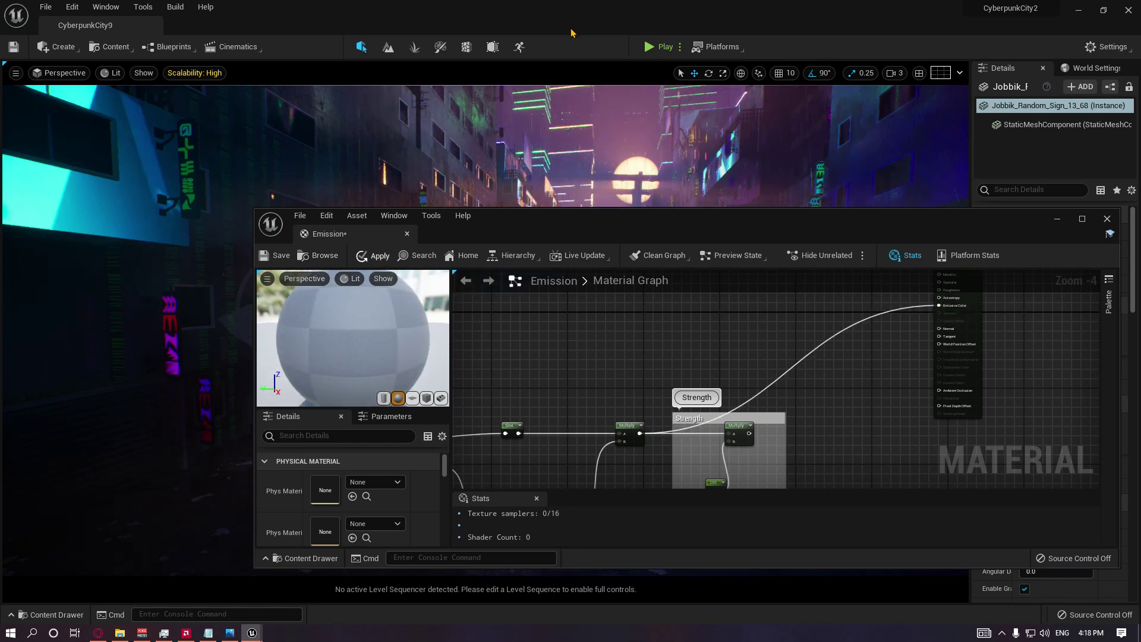
click(1058, 218)
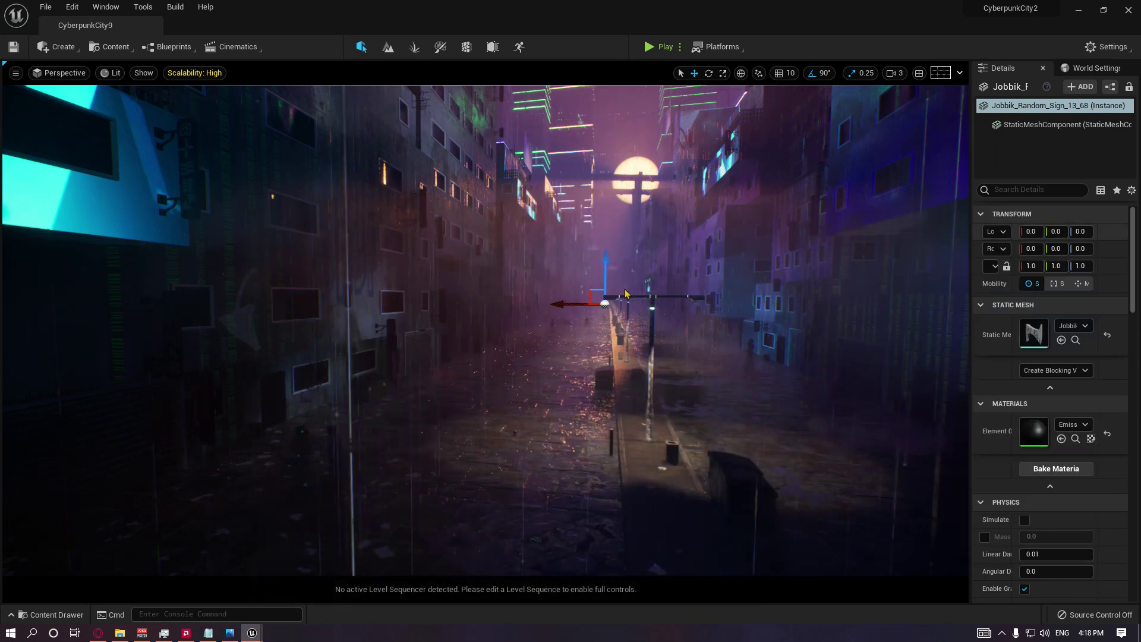
right_drag(626, 288, 585, 287)
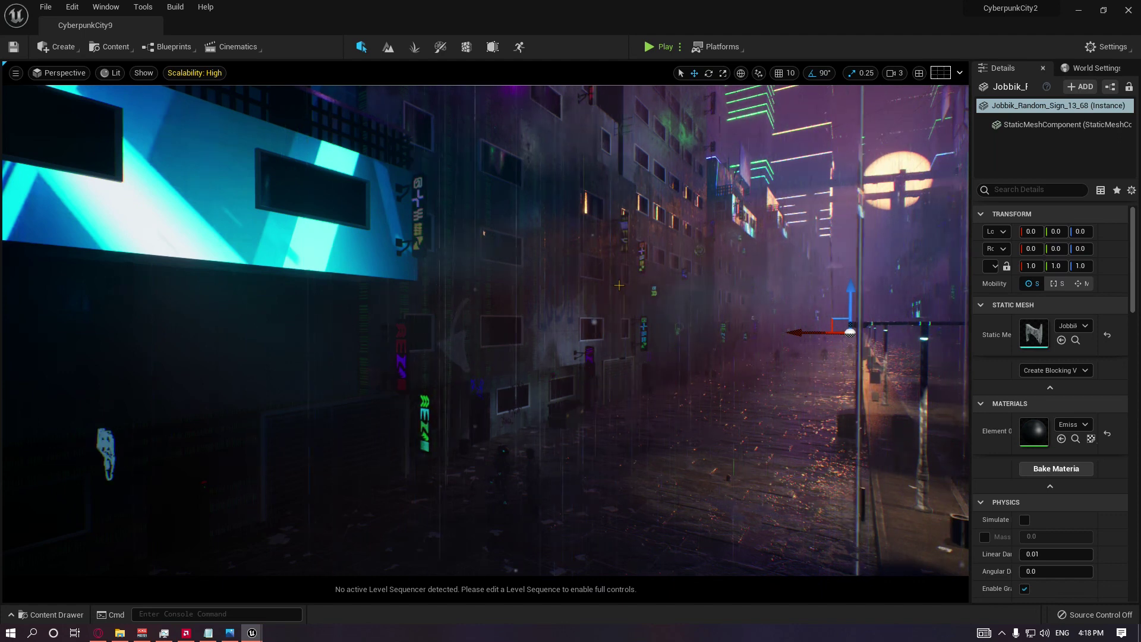
- Return to the Emission material graph and examine the Add, Sine 3 and Time nodes and the Time node's settings
mouse_move(252, 632)
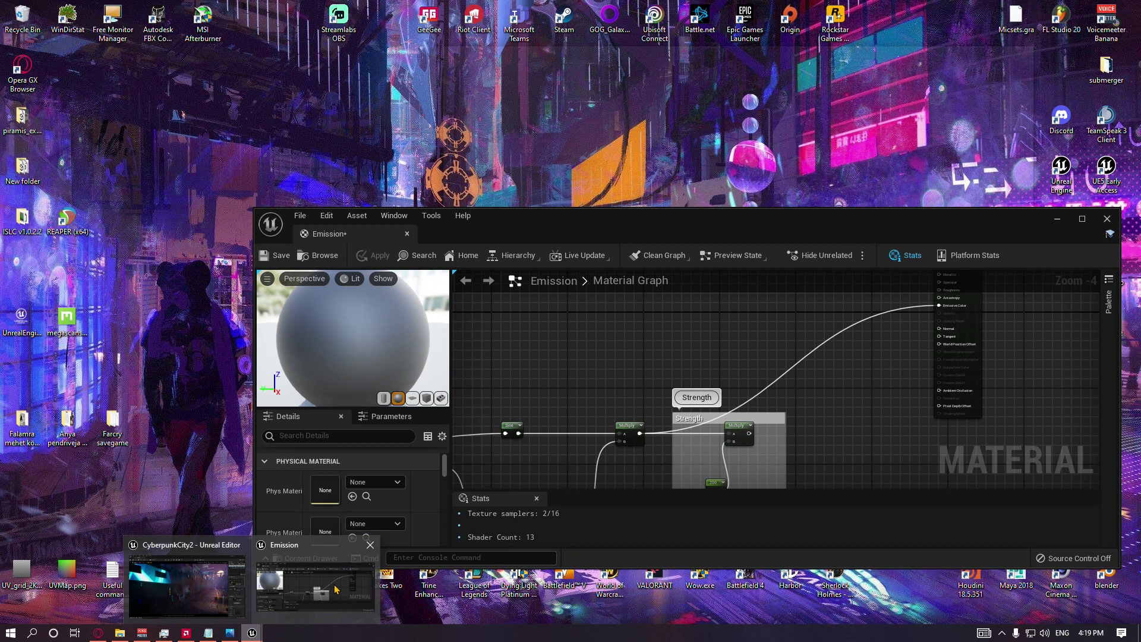
click(334, 589)
scroll(727, 405, down, 2)
scroll(726, 404, up, 2)
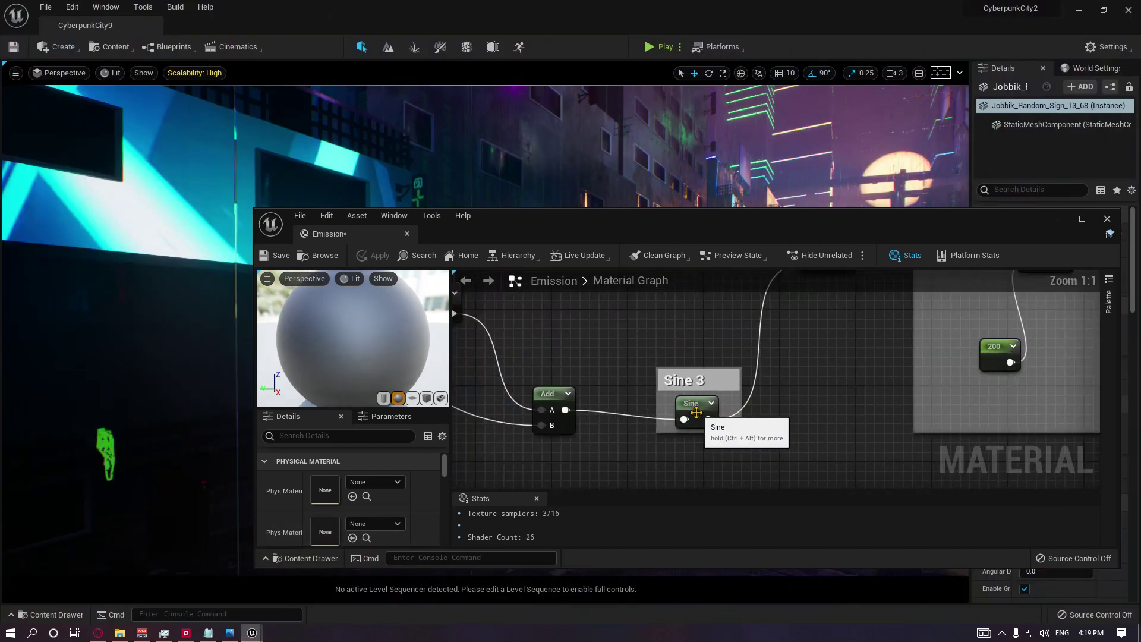
click(689, 423)
scroll(582, 364, up, 2)
right_drag(582, 365, 510, 368)
right_drag(589, 372, 615, 381)
click(484, 319)
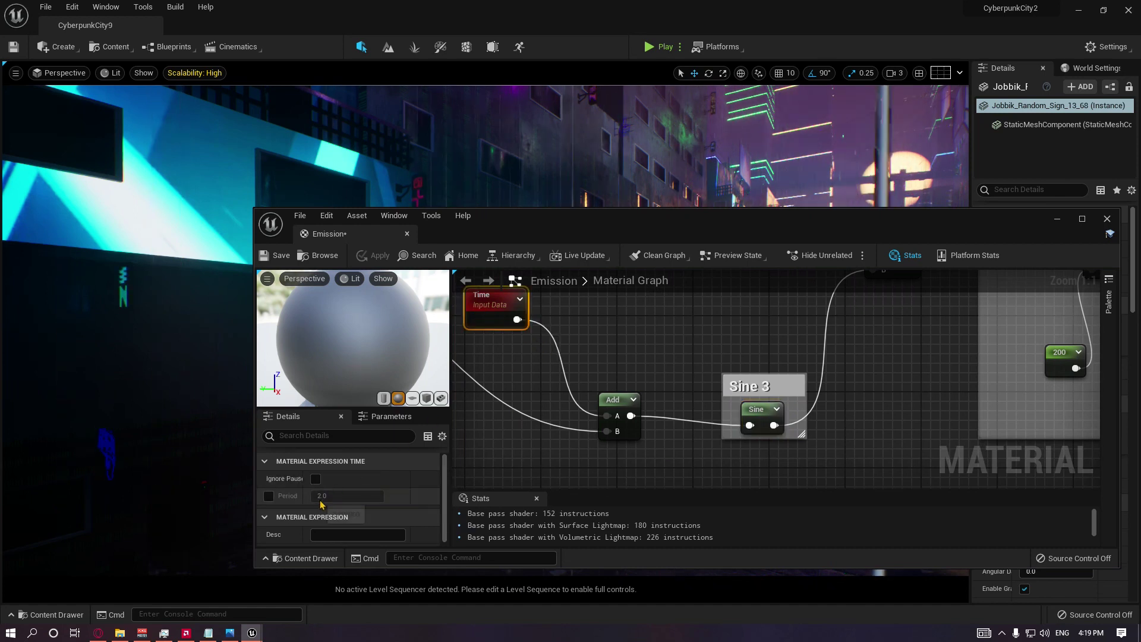
right_drag(626, 343, 595, 327)
- Set the period of the Sine node in the Sine 3 comment to 0.1 and apply the material
click(733, 395)
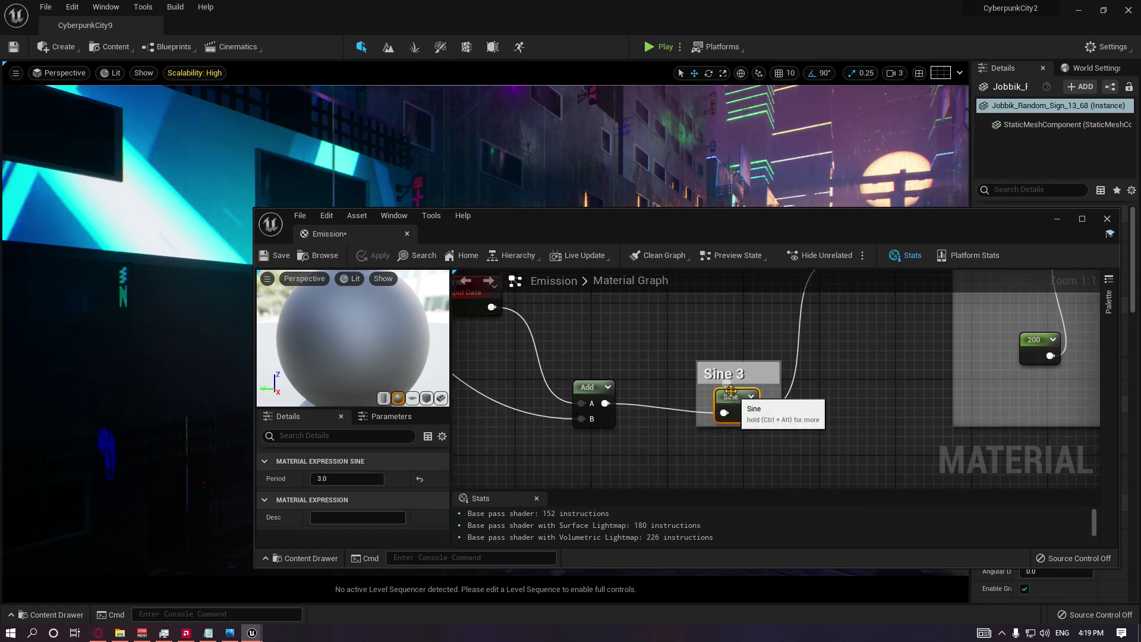
right_drag(577, 419, 593, 385)
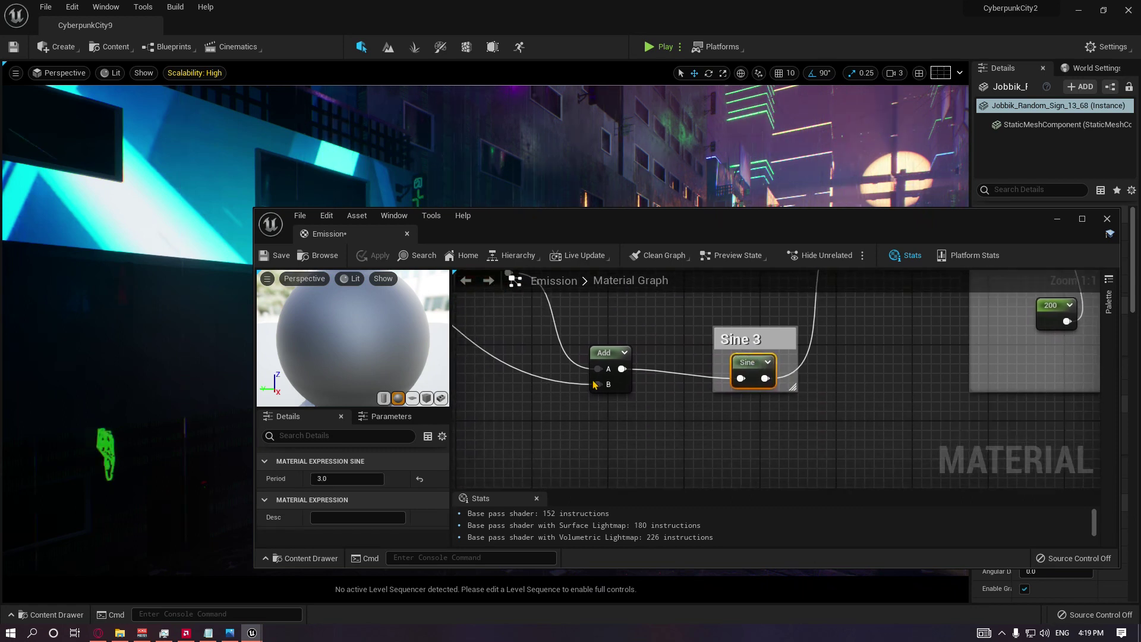
click(351, 479)
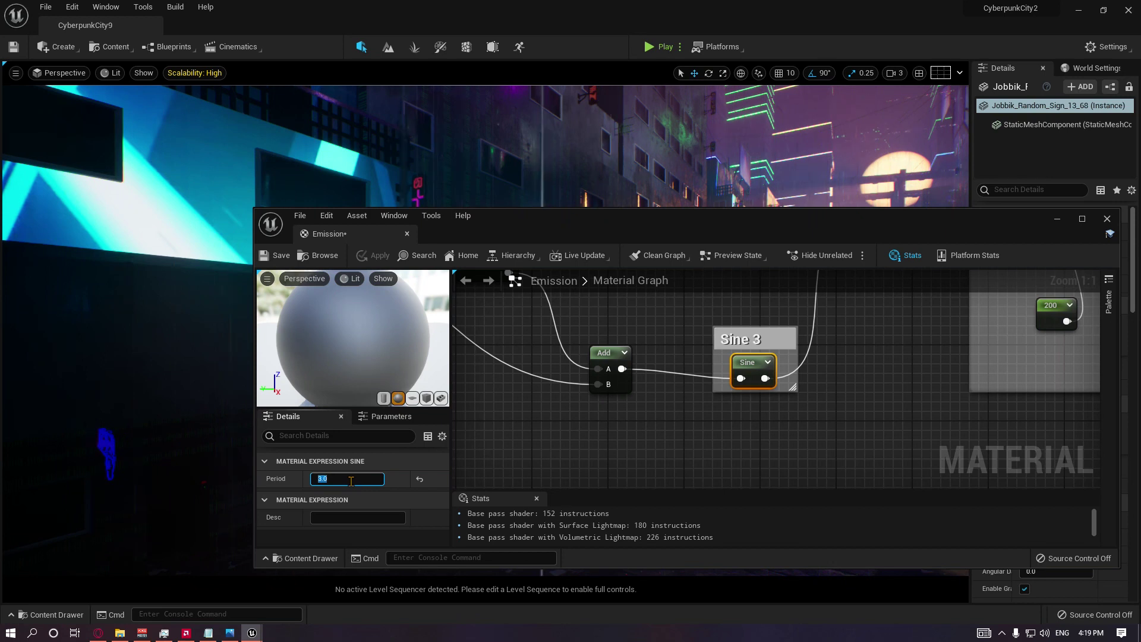
text(.1)
key(Return)
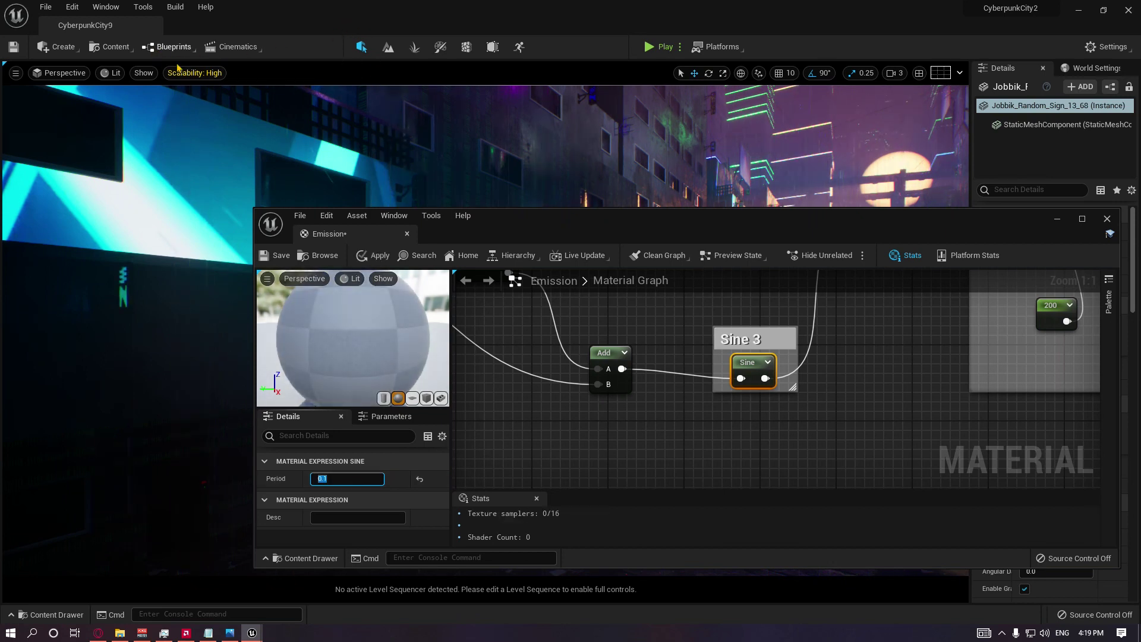
click(391, 253)
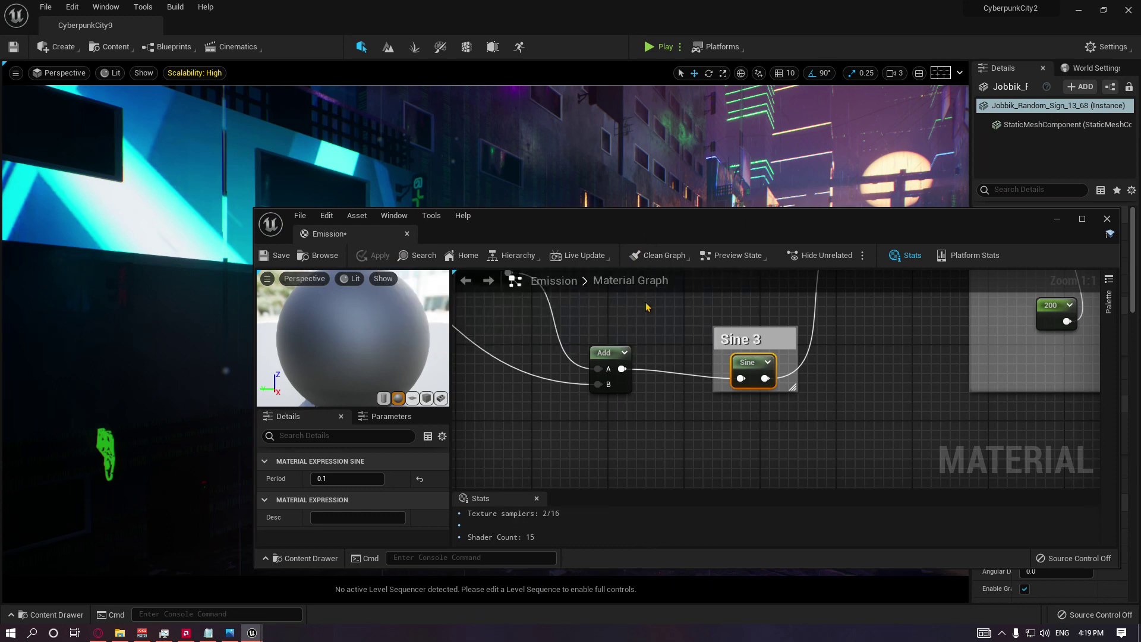
- Move the material editor window down to uncover the street and watch how quickly the signs change
drag(629, 227, 644, 393)
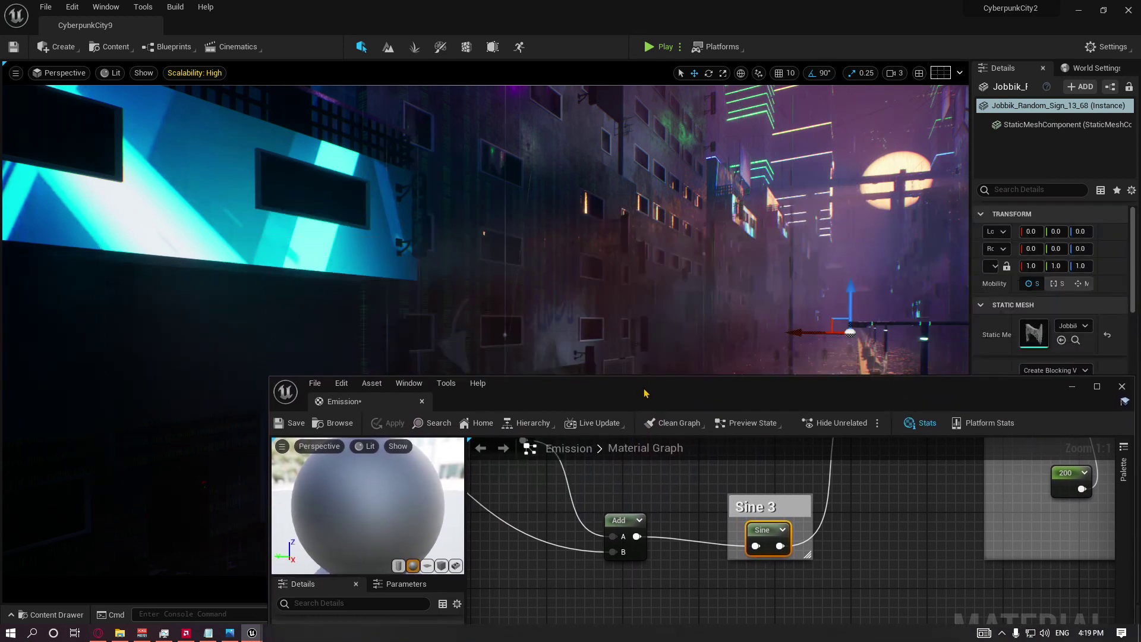
double_click(617, 457)
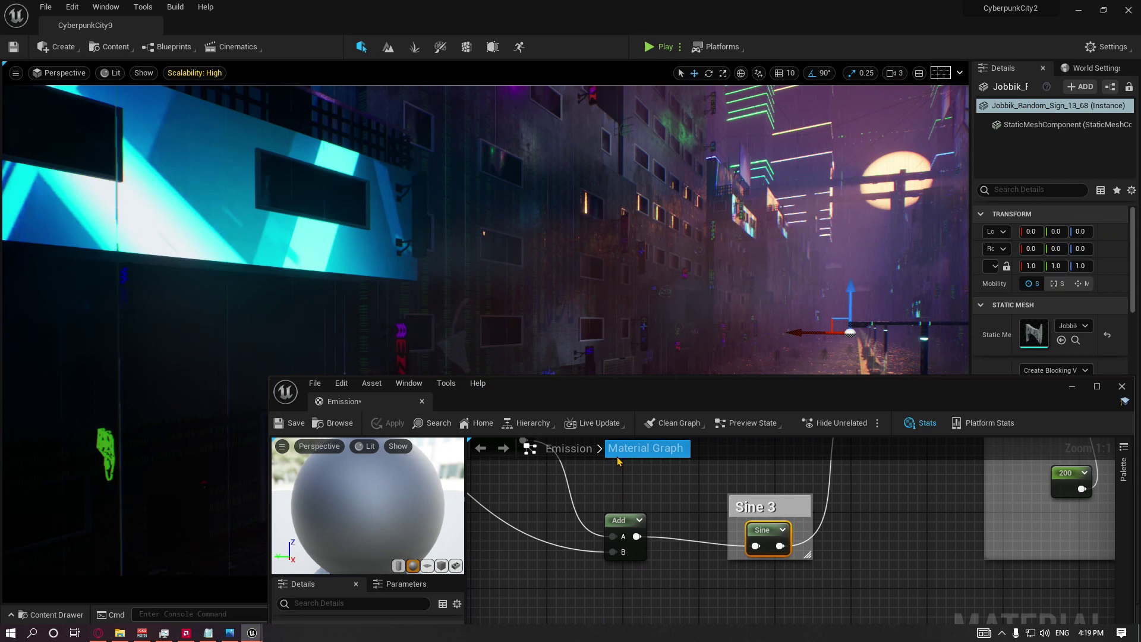
click(640, 391)
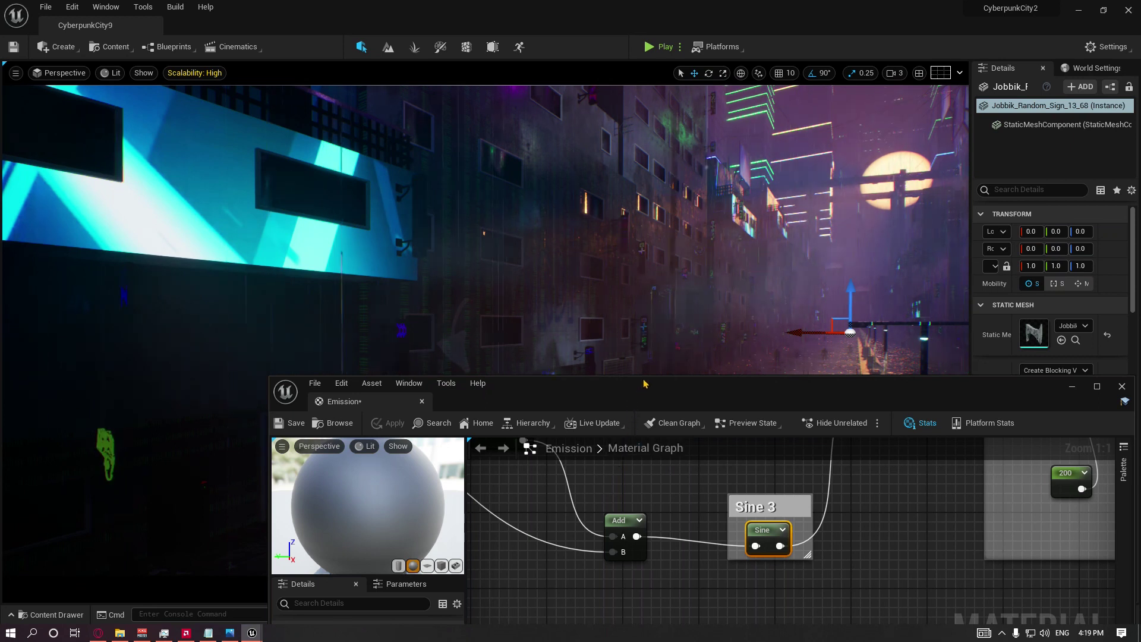
- Set the Sine 3 node's period back to 3 and apply the material
drag(644, 384, 564, 173)
click(272, 434)
text(3)
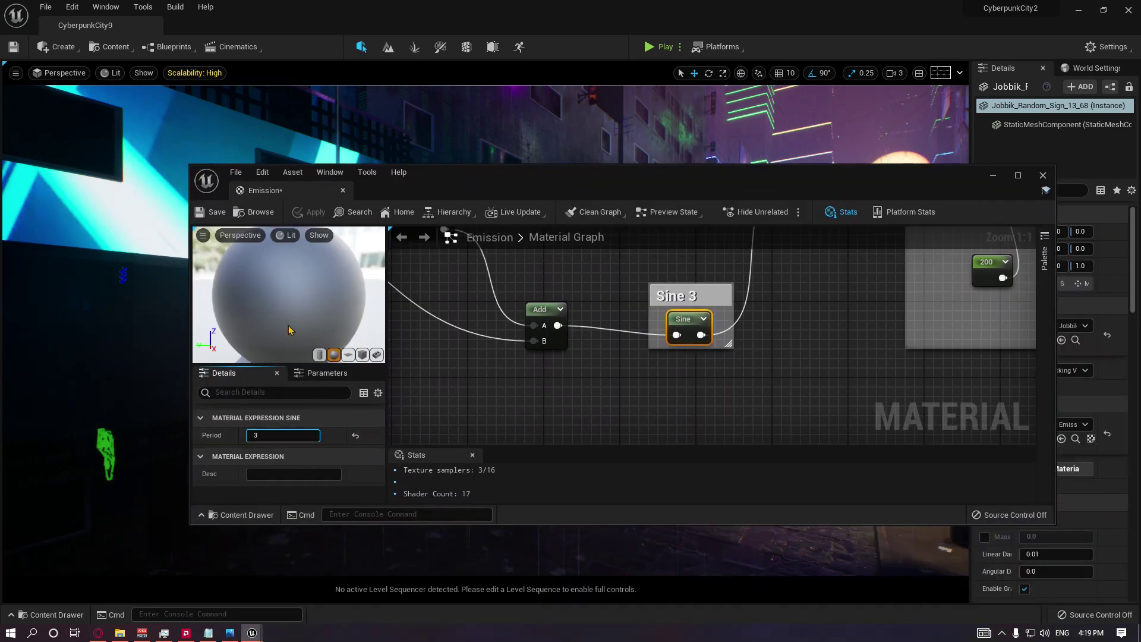
key(Return)
click(310, 212)
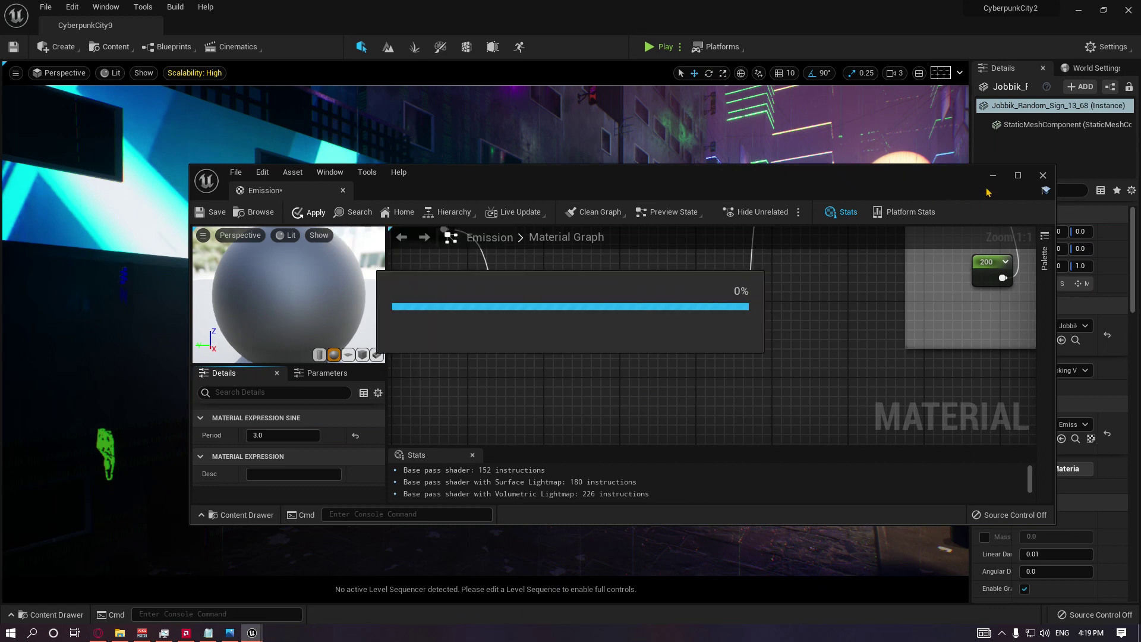
- Examine the graph around the Strength comment and uncover the street to check the signs' brightness without the strength multiplier
scroll(681, 359, down, 5)
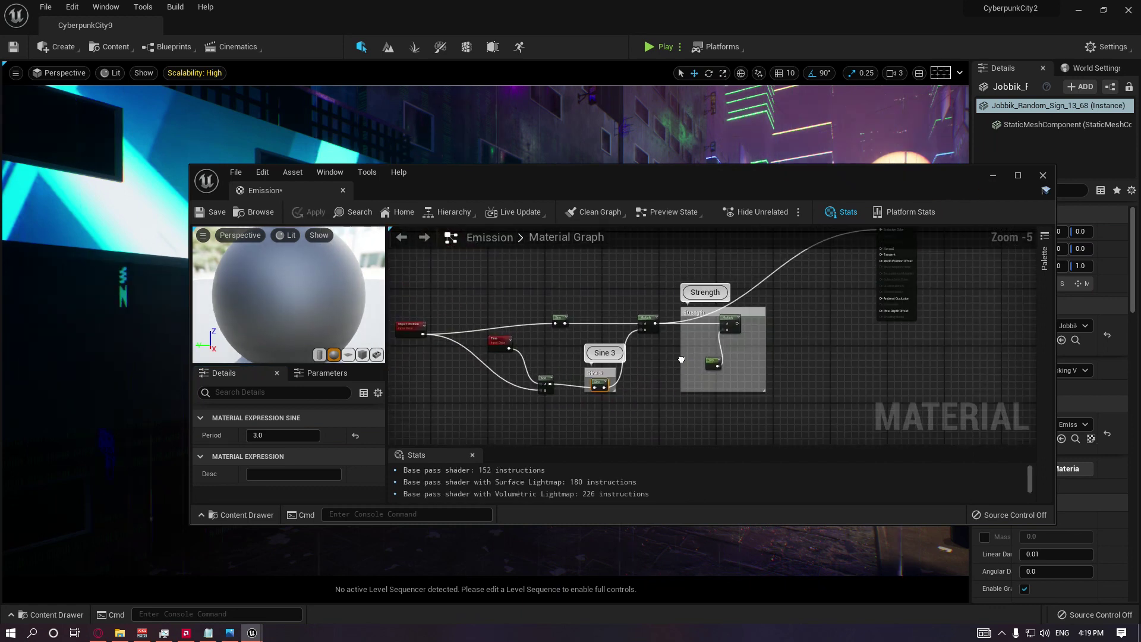
scroll(645, 327, up, 2)
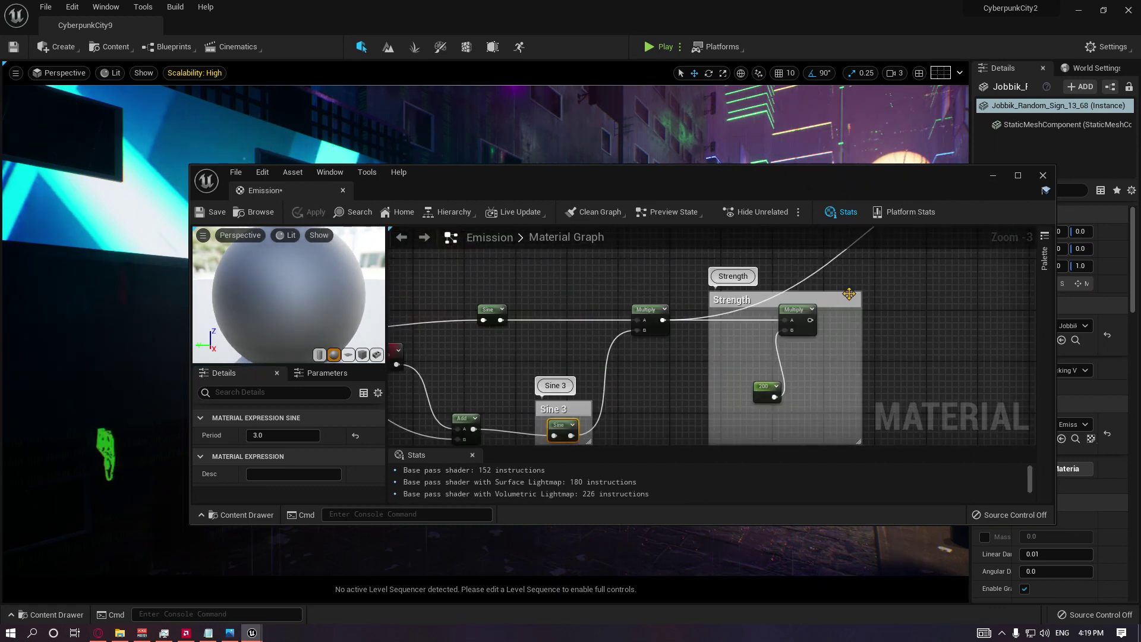
right_drag(849, 294, 766, 367)
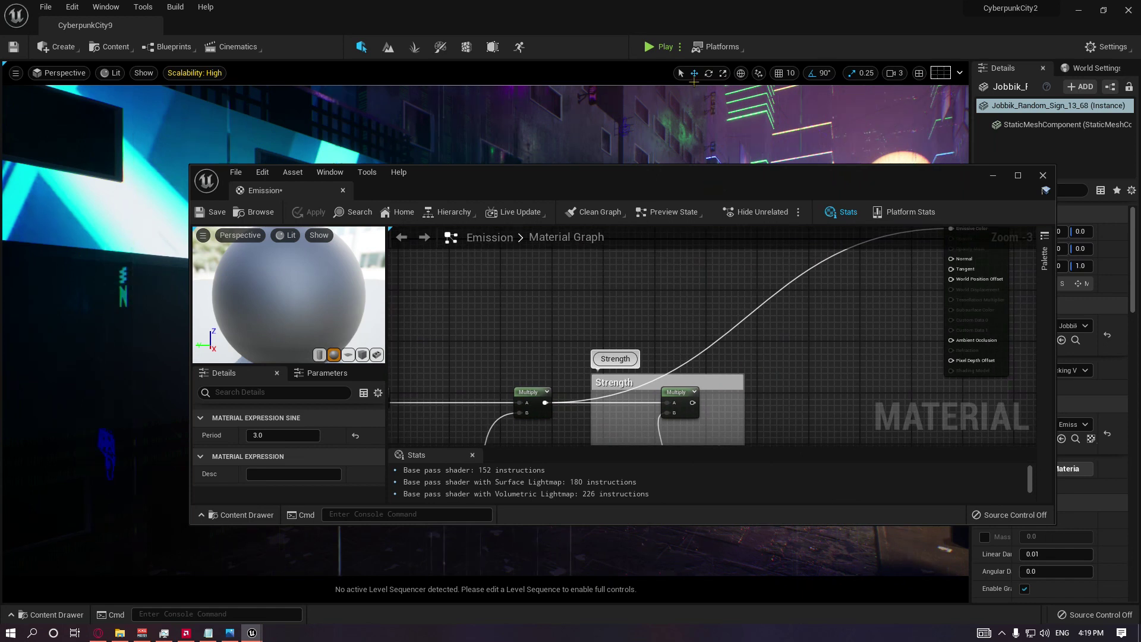
drag(808, 176, 831, 409)
right_drag(623, 238, 699, 232)
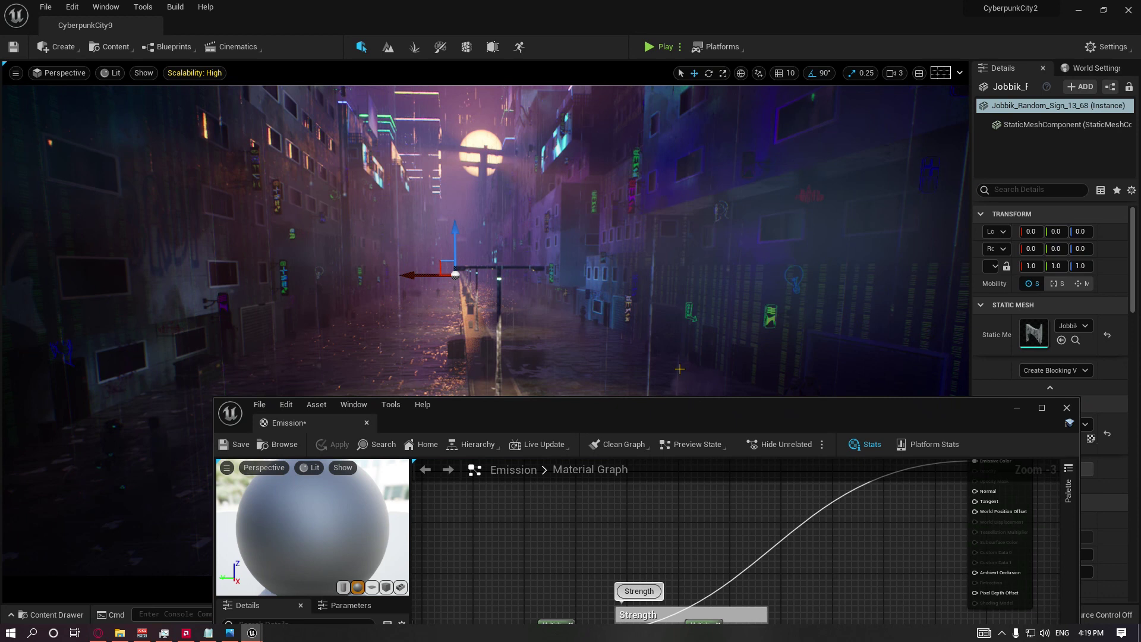
- Connect the Multiply node in the Strength comment to Emissive Color and apply the material
drag(676, 410, 575, 184)
right_drag(711, 372, 730, 333)
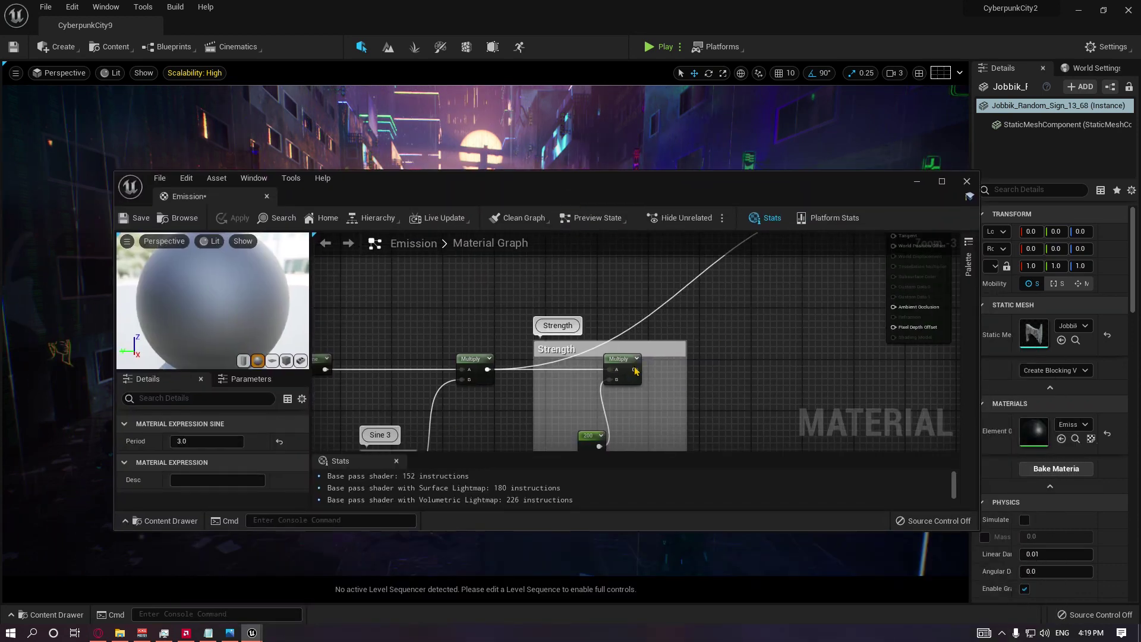
scroll(584, 382, down, 2)
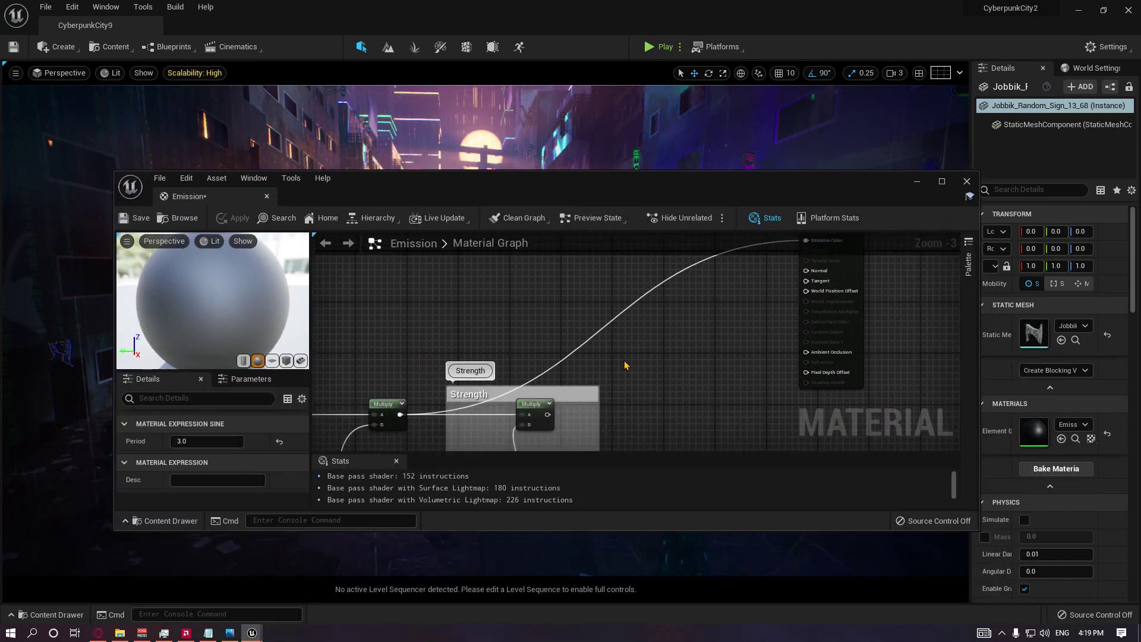
drag(737, 301, 734, 298)
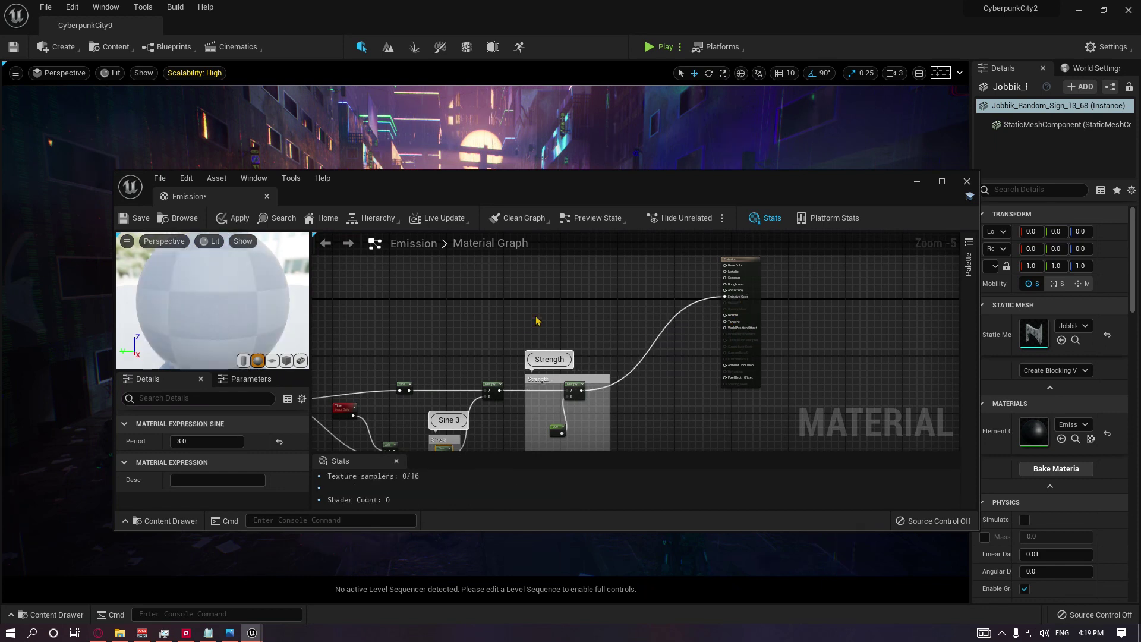
right_drag(535, 319, 698, 274)
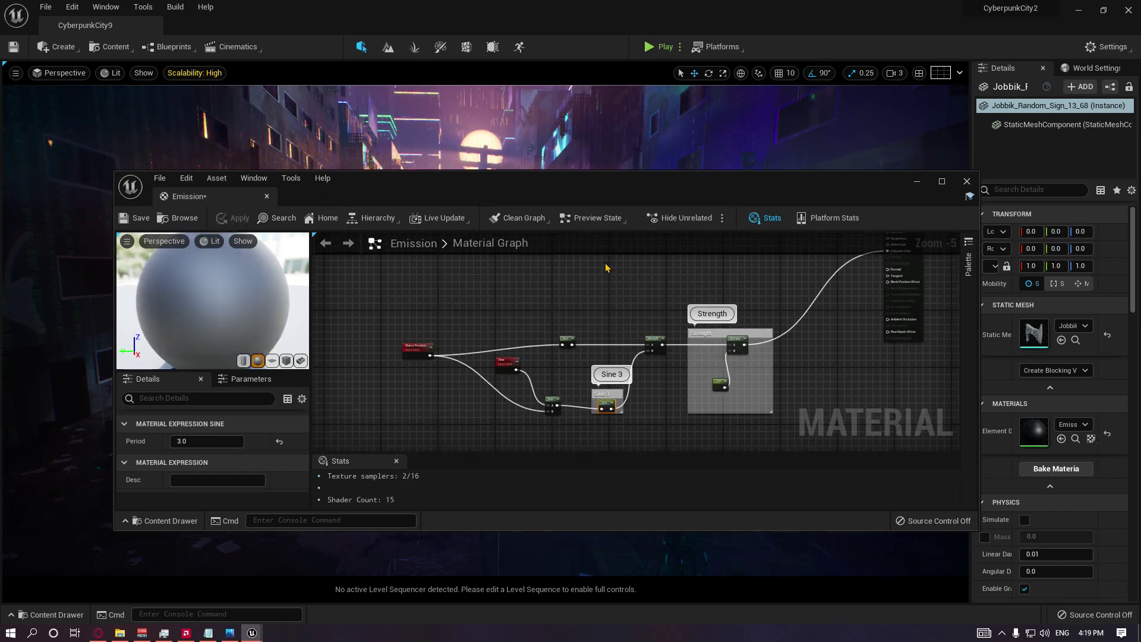
- Minimize the material editor and fly down the street to examine the bright neon signs up close
click(916, 182)
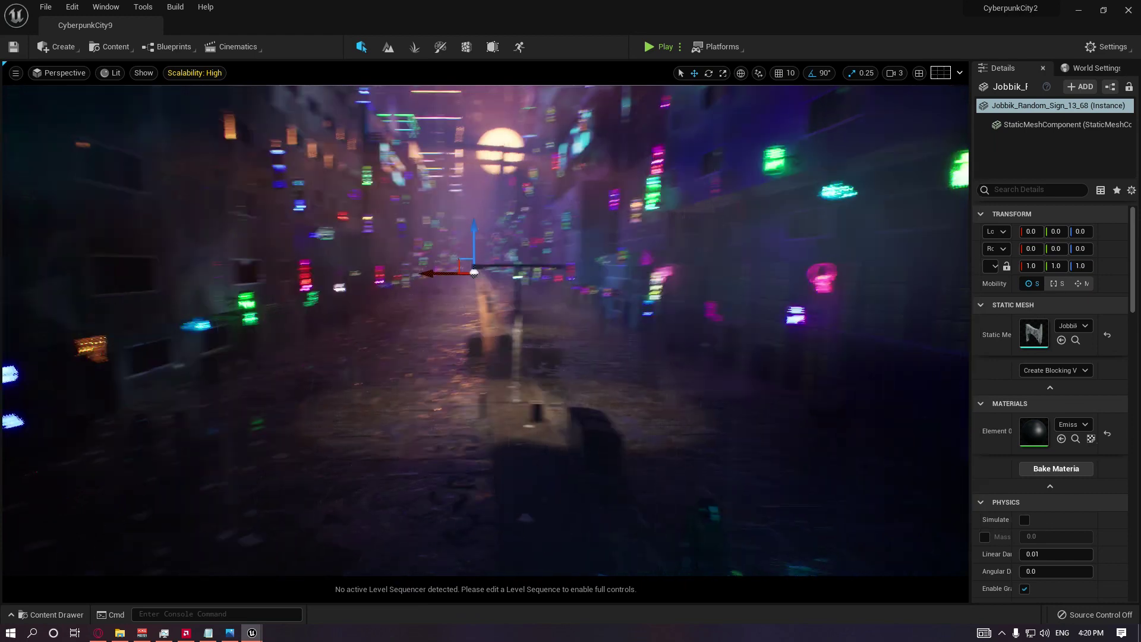
right_drag(485, 331, 605, 303)
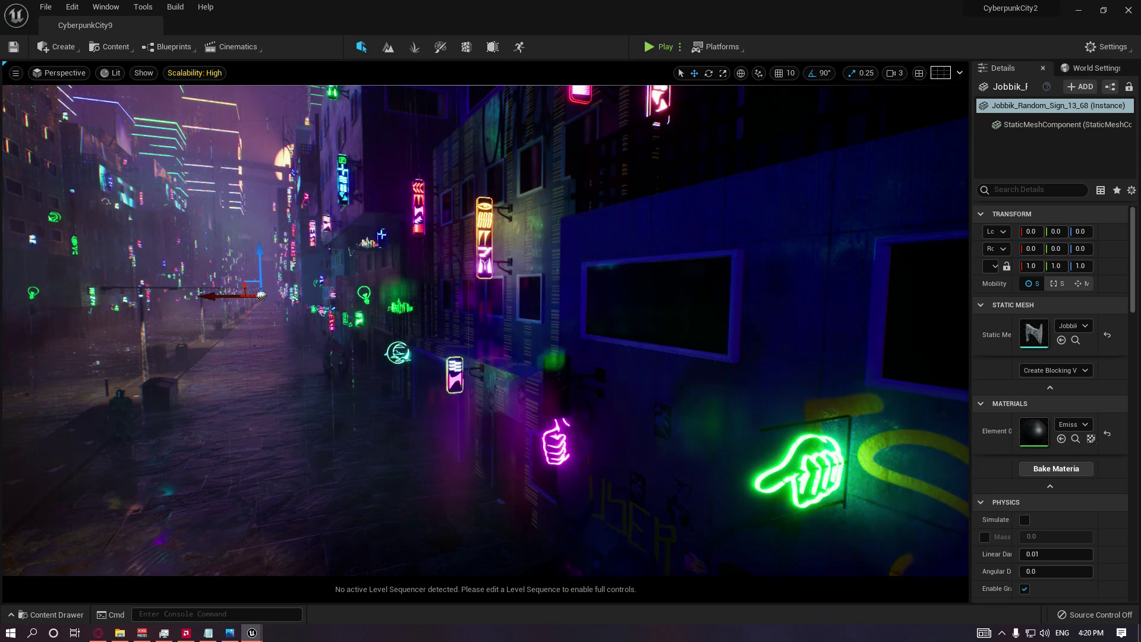
right_drag(686, 372, 706, 374)
- Select the pointing-hand neon sign, move it along the Y axis by about 338 units, and undo the move
click(707, 448)
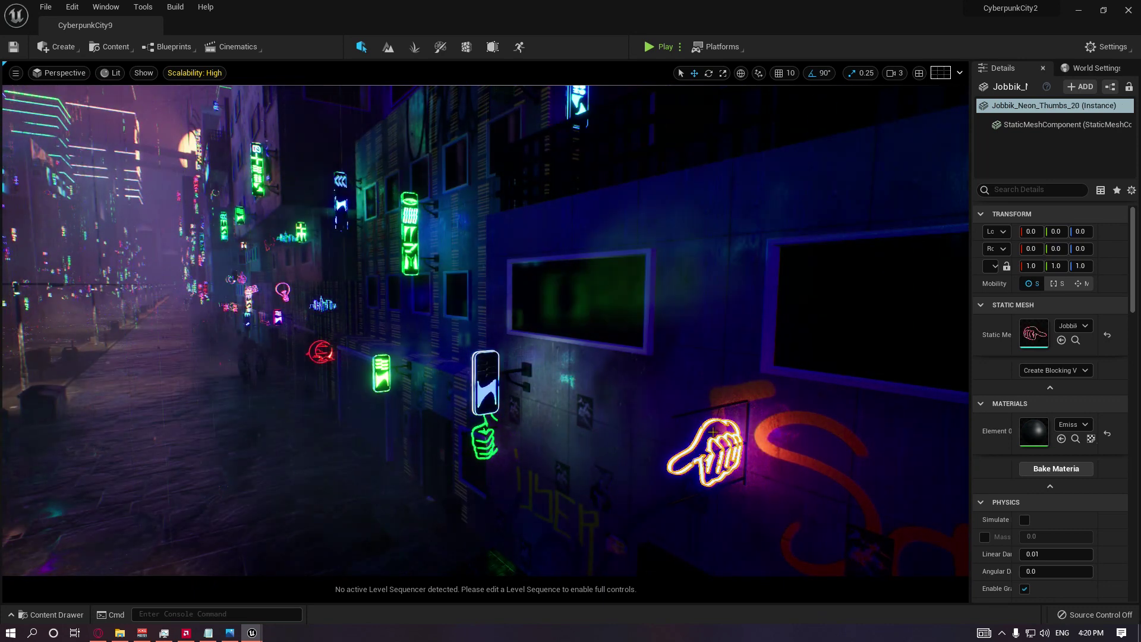
click(701, 384)
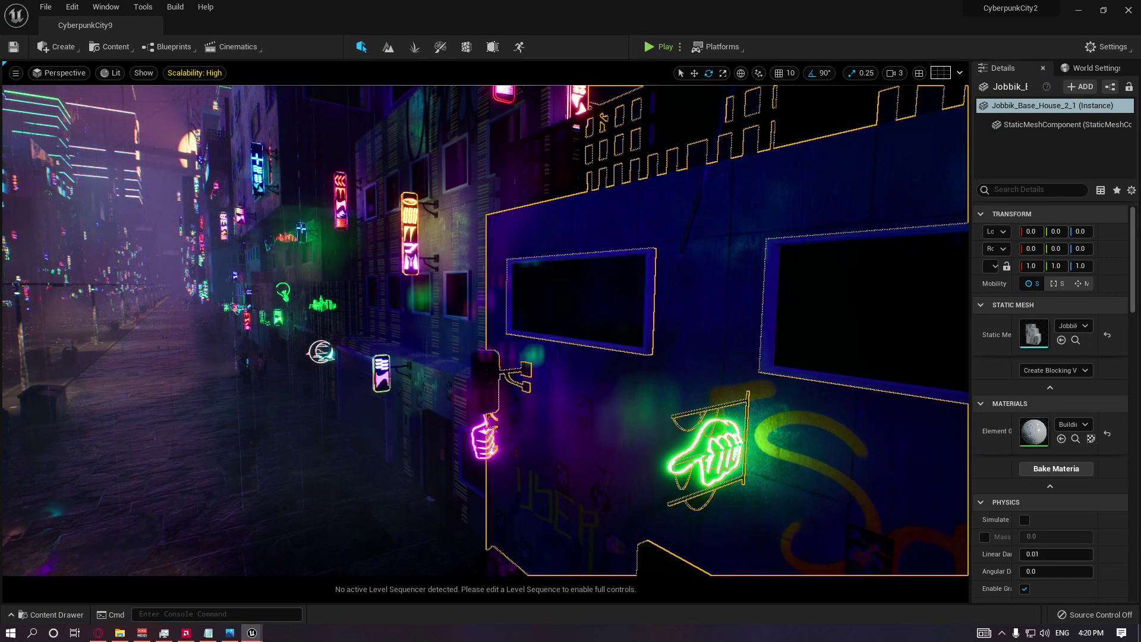
click(684, 443)
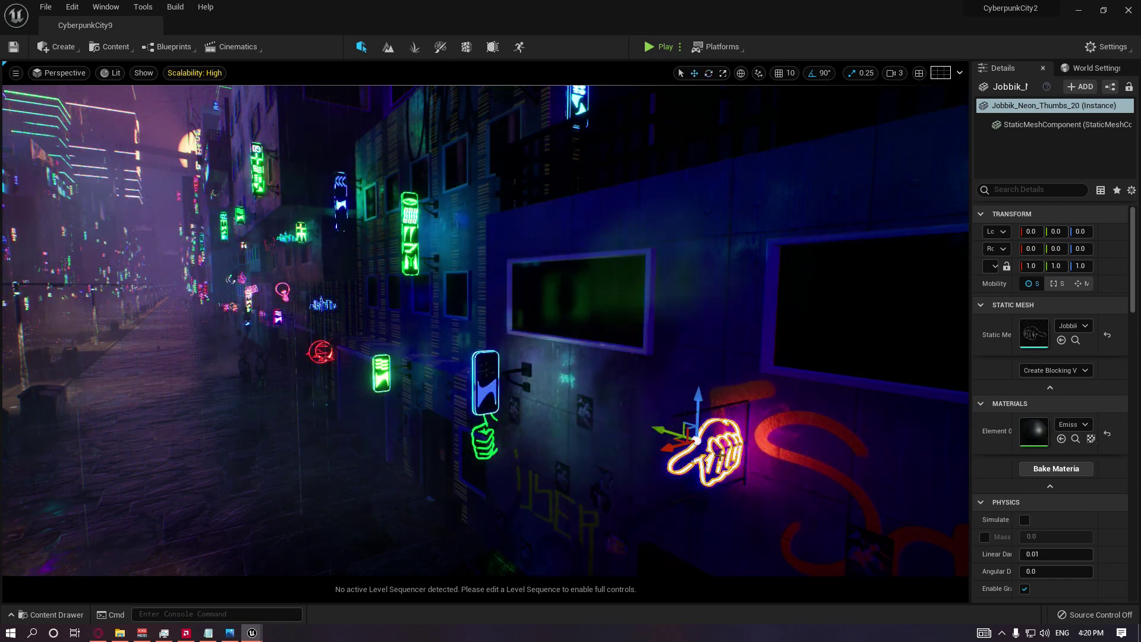
drag(662, 434, 603, 419)
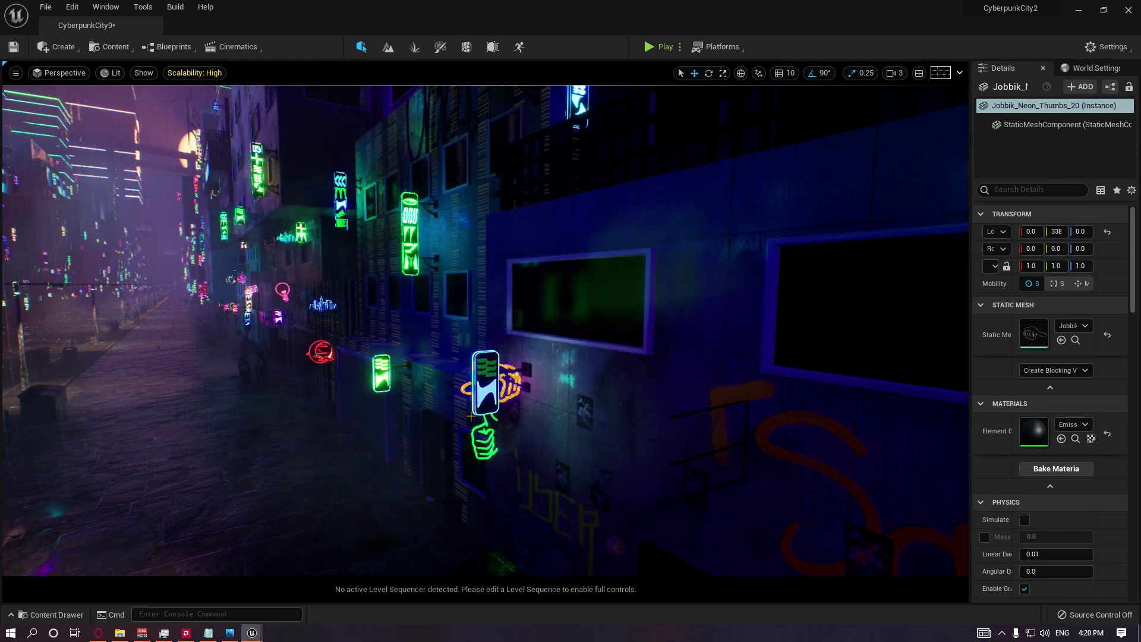
key(ctrl+z)
- Fly back over the middle of the street and examine the varied neon sign colors on both sides
mouse_move(602, 369)
right_down()
mouse_move(392, 368)
mouse_move(472, 350)
mouse_move(601, 349)
right_up()
key(w)
key(a)
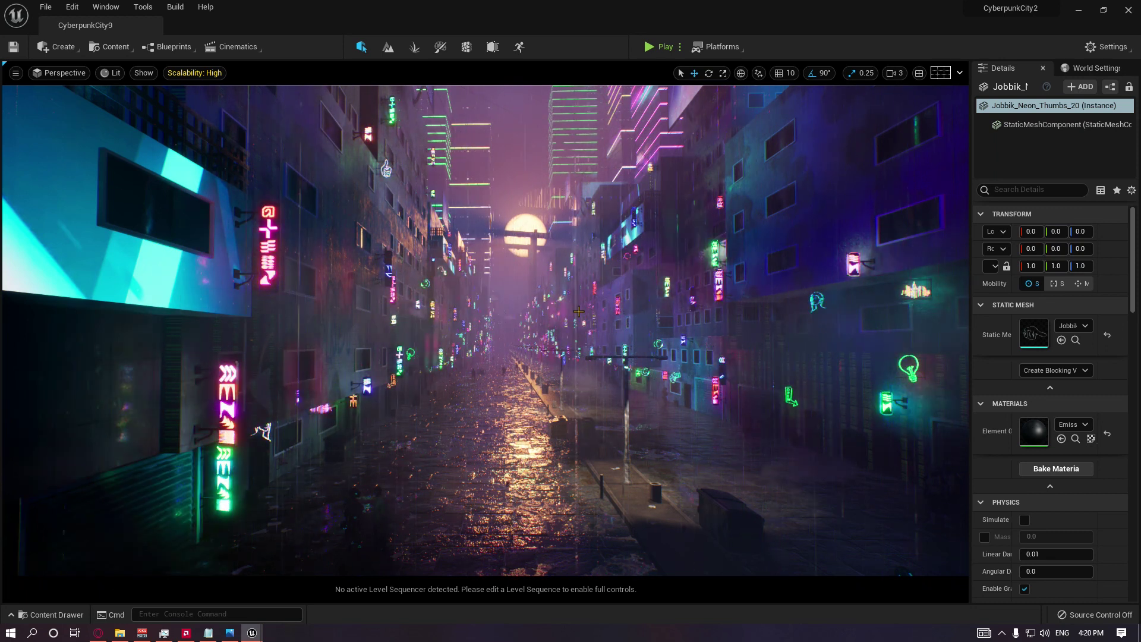
right_drag(578, 311, 592, 330)
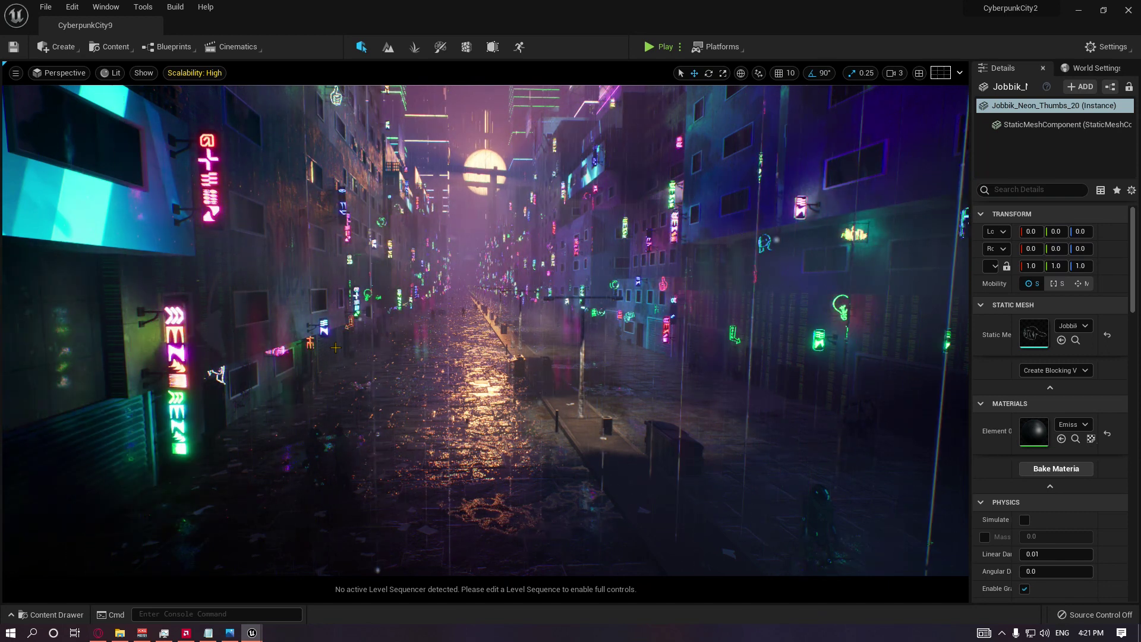
- Bring back the Emission material editor and move the whole node network up, level with the material output node's Emissive Color input
mouse_move(252, 632)
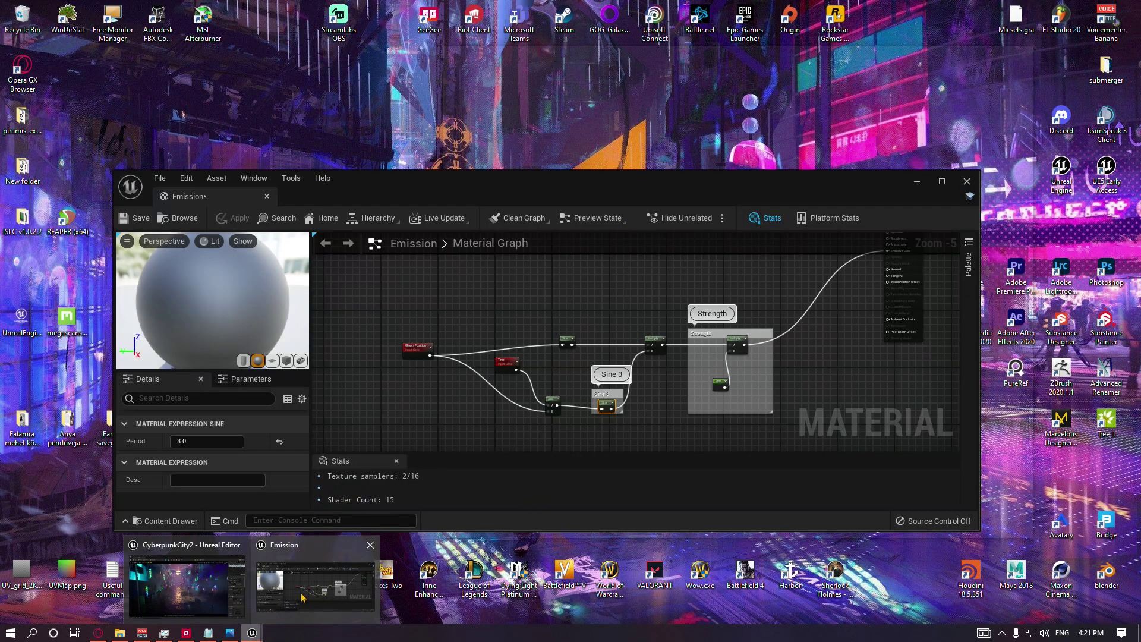
click(303, 597)
right_drag(478, 418, 455, 393)
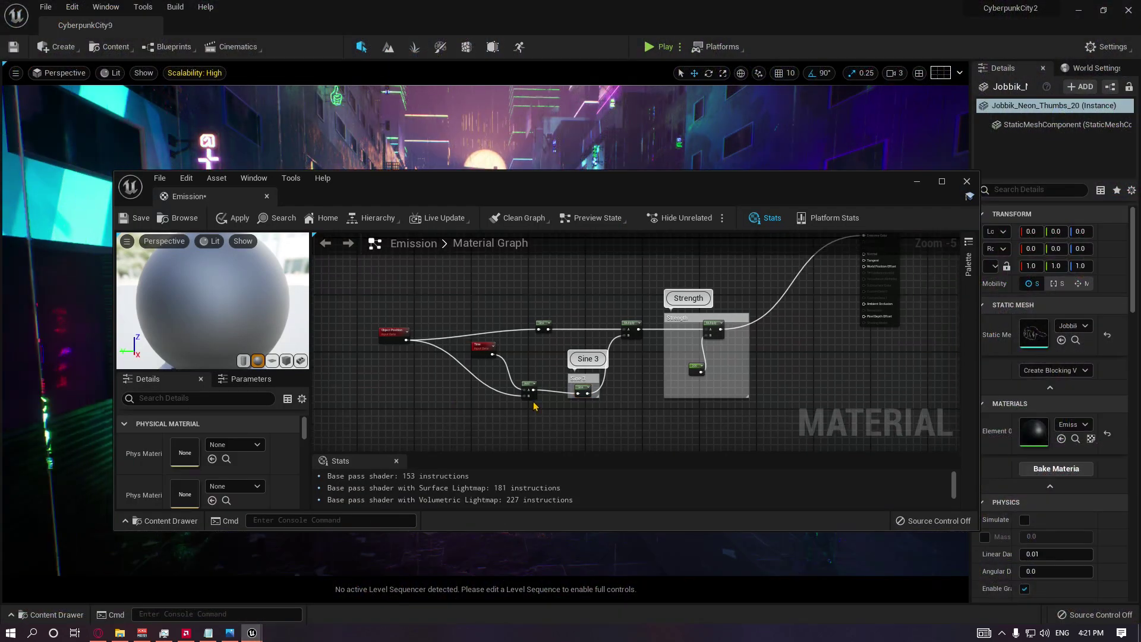
drag(772, 422, 337, 319)
right_drag(379, 293, 392, 336)
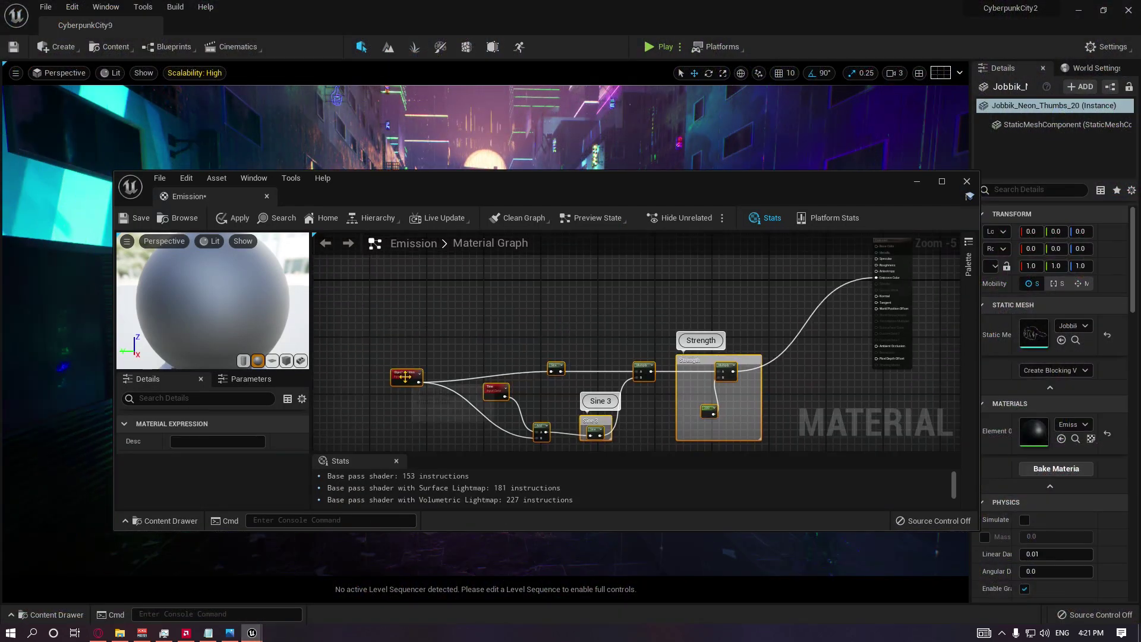
drag(406, 381, 406, 291)
right_drag(437, 392, 444, 405)
click(443, 401)
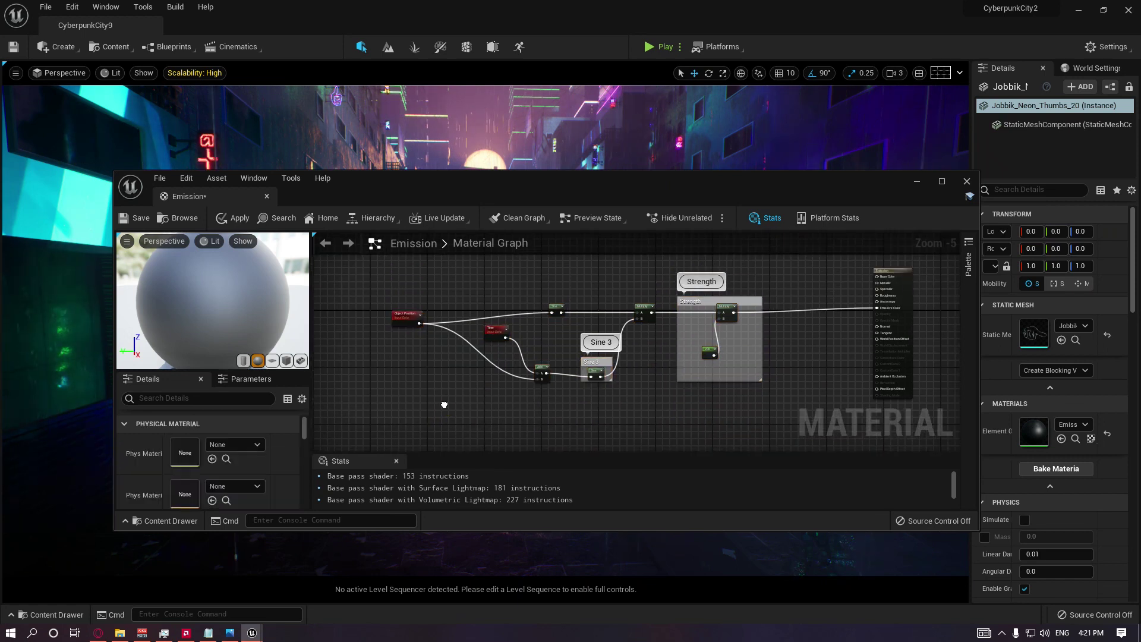
- Reselect the node network to nudge it slightly, and shift the material output node so the Emissive Color wire runs nearly straight
drag(380, 286, 439, 324)
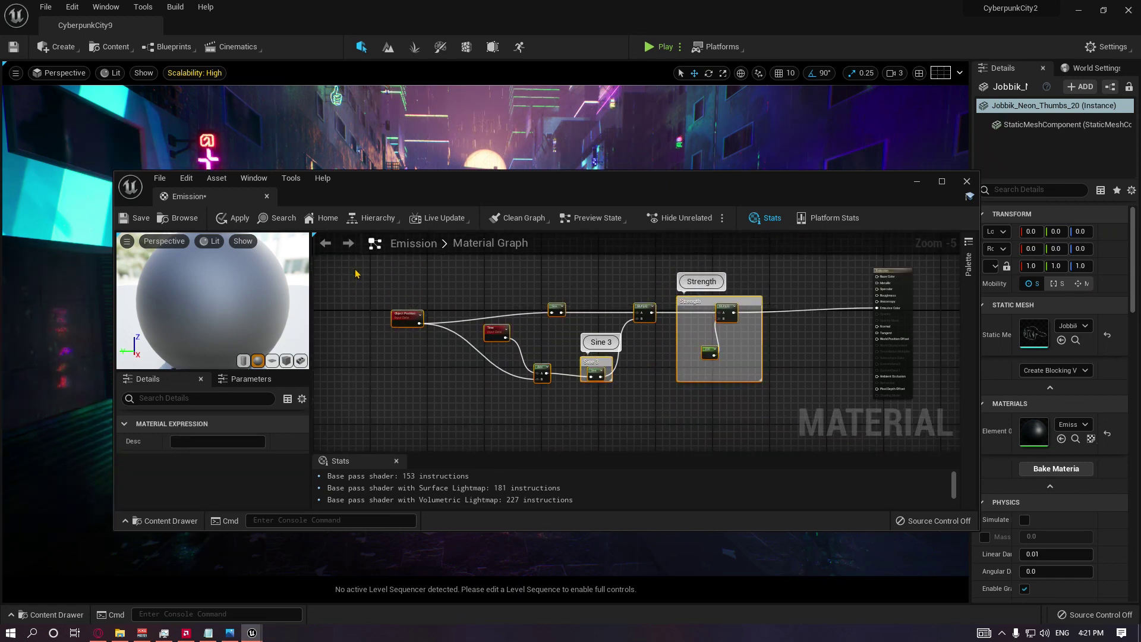
drag(814, 405, 349, 273)
drag(355, 267, 416, 338)
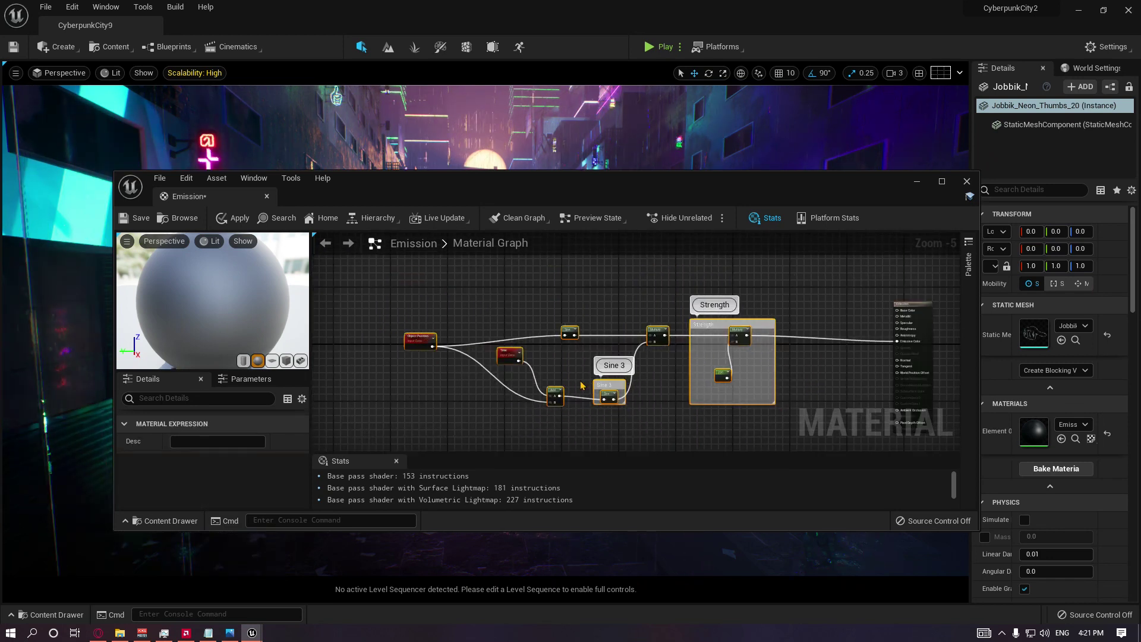
click(806, 381)
right_drag(805, 375, 693, 359)
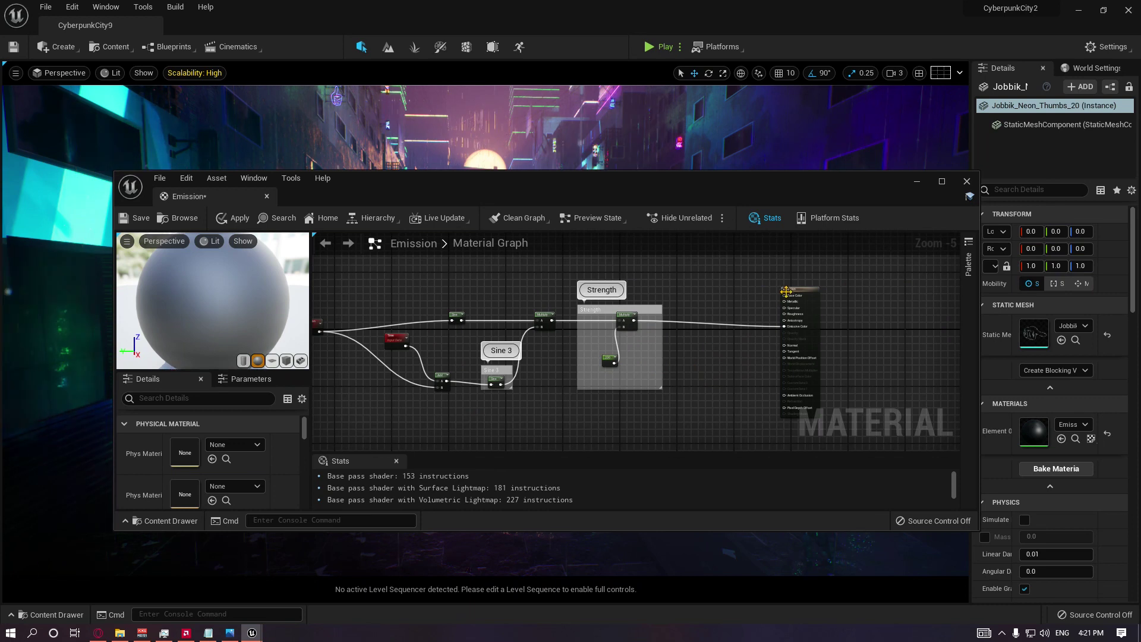
drag(786, 291, 801, 289)
right_drag(711, 304, 745, 310)
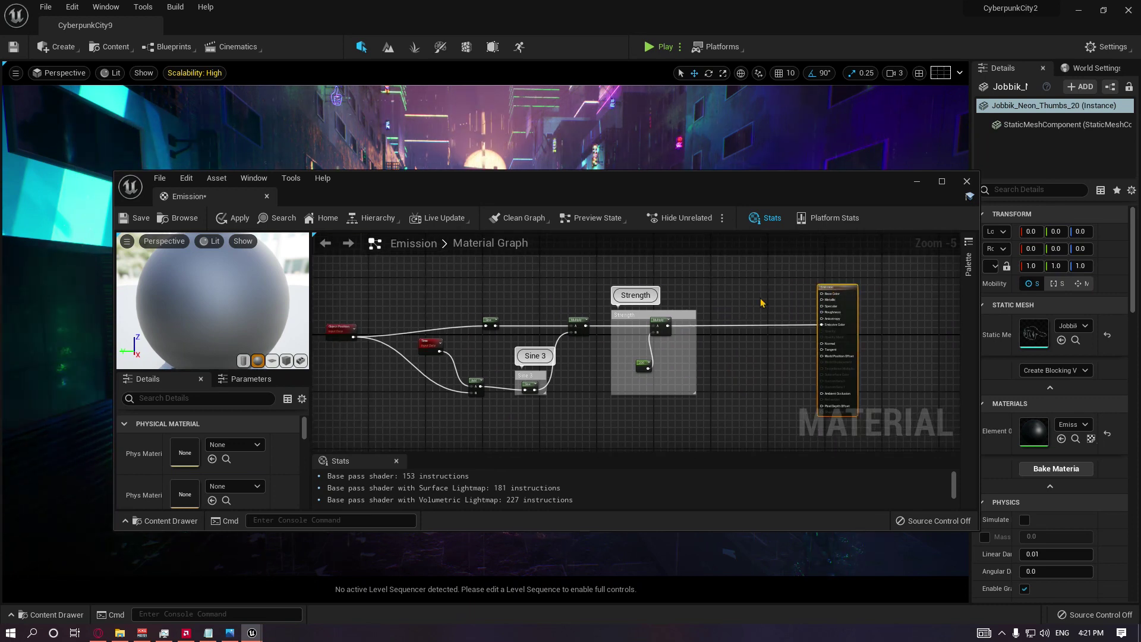
- Look over the finished Emission node network and return to the level viewport to examine the neon signs' changing colors along the street
click(527, 388)
right_drag(439, 344, 536, 344)
right_drag(500, 295, 436, 302)
drag(377, 289, 799, 400)
click(797, 400)
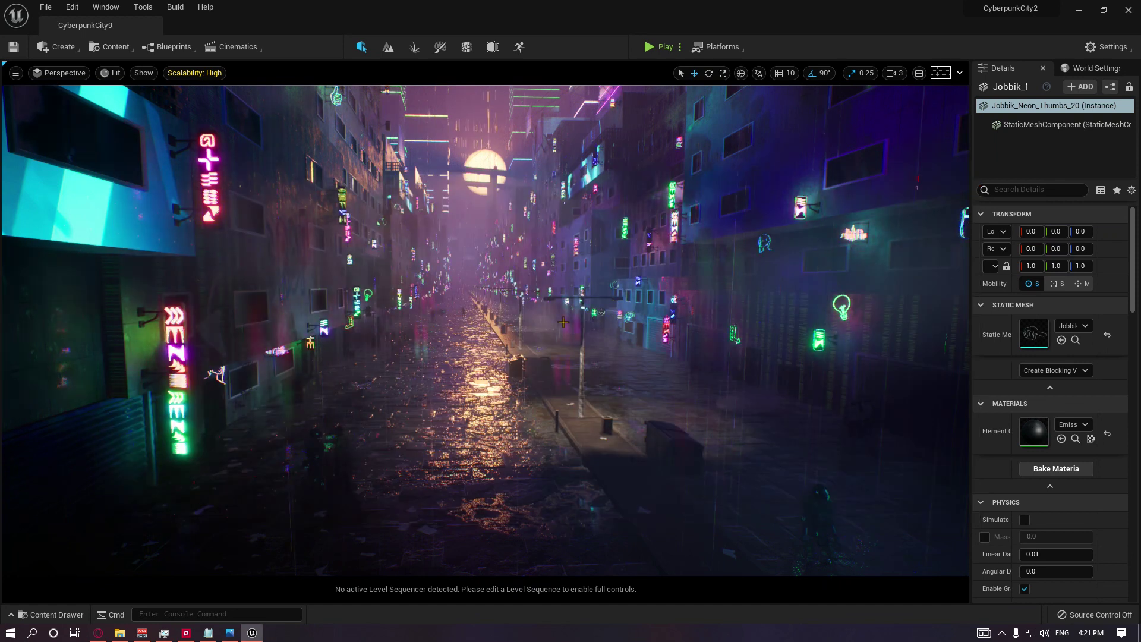
right_drag(564, 319, 564, 319)
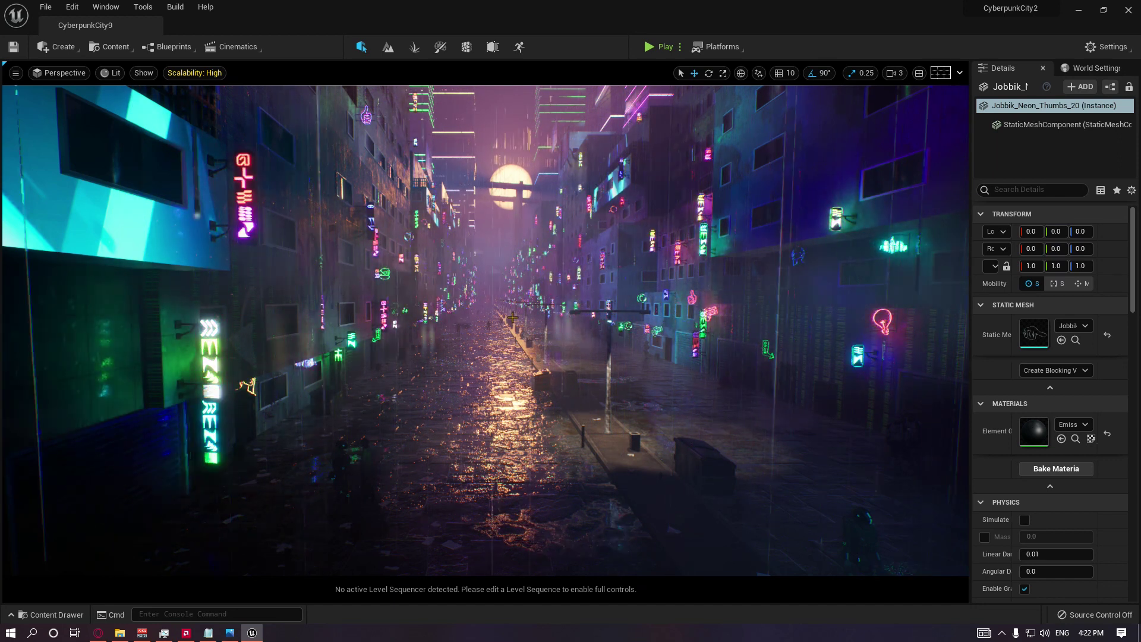
right_drag(512, 317, 510, 317)
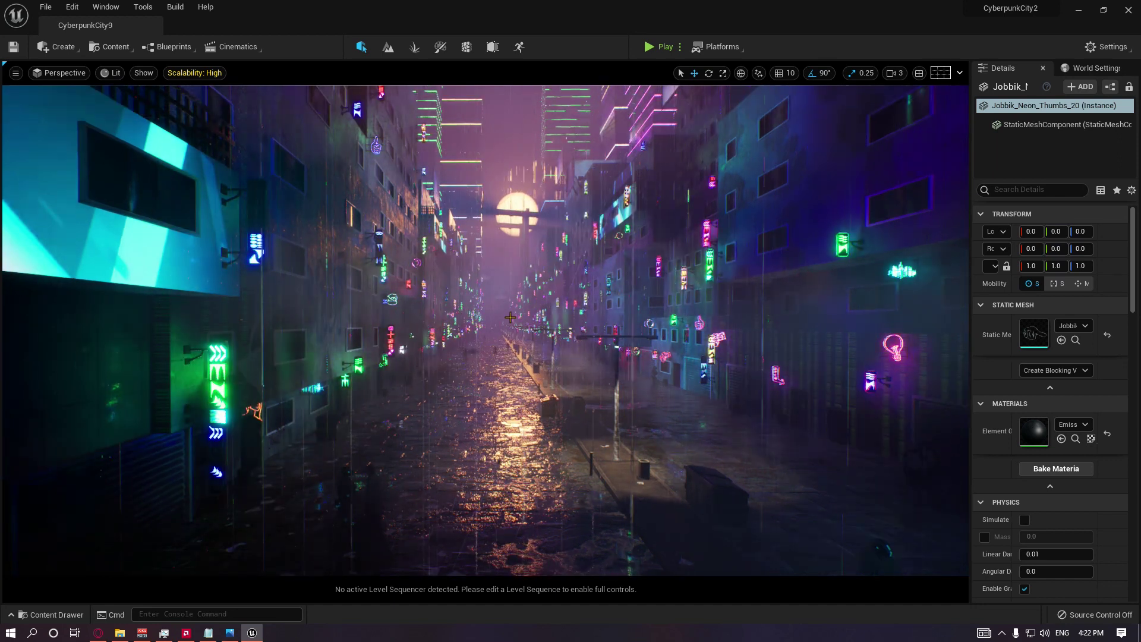